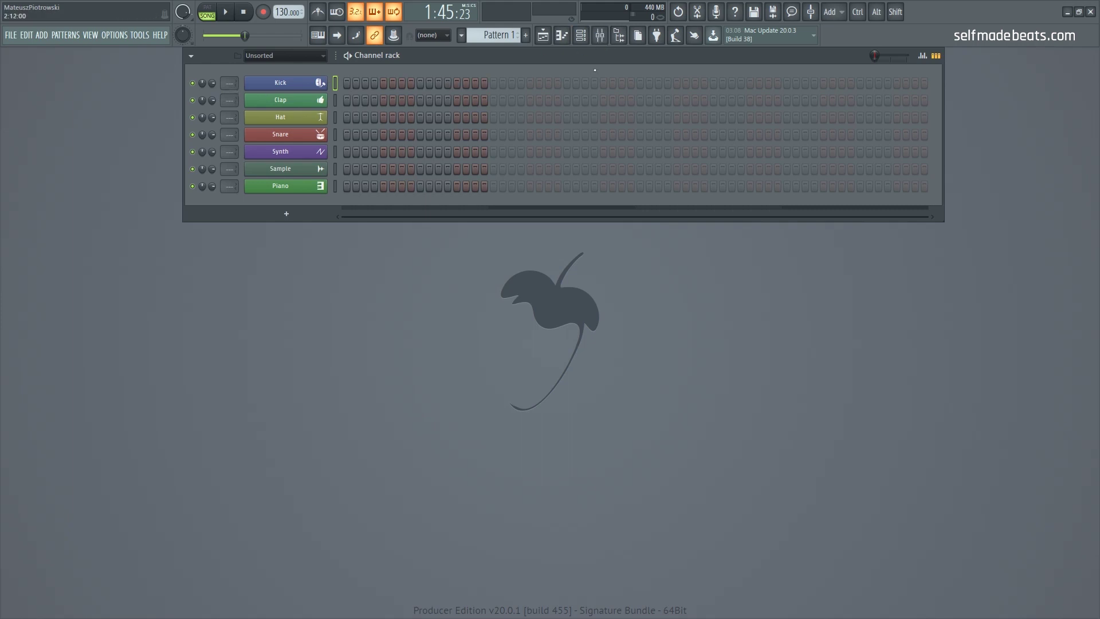
# - Look over the mixer and its insert tracks, and close the mixer
pyautogui.click(600, 35)
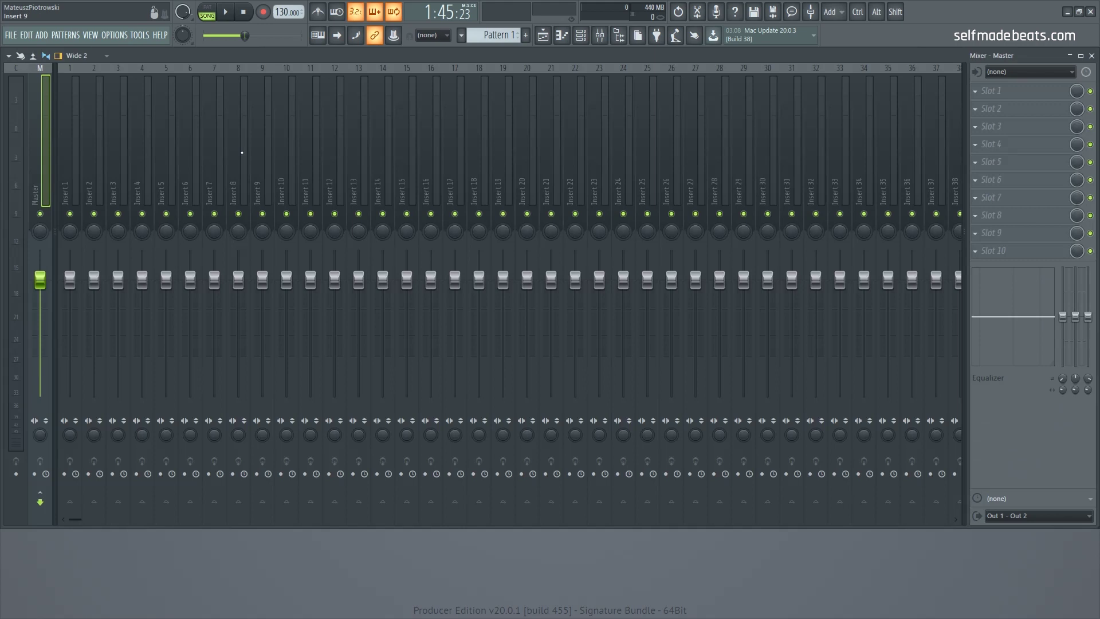
pyautogui.moveTo(166, 113); pyautogui.dragTo(435, 117)
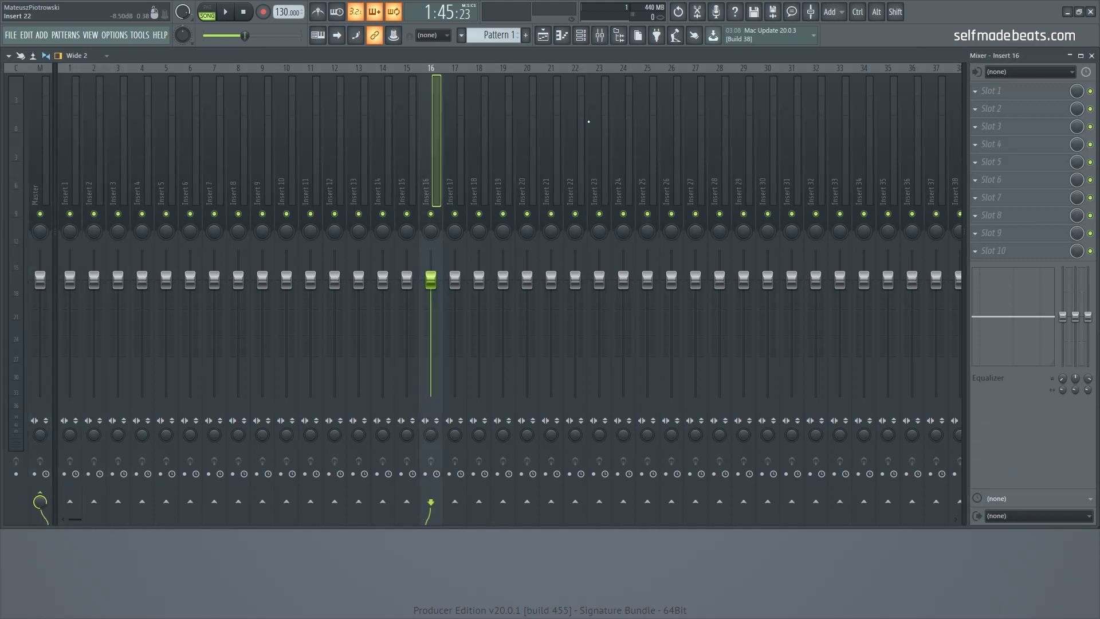
pyautogui.click(1092, 55)
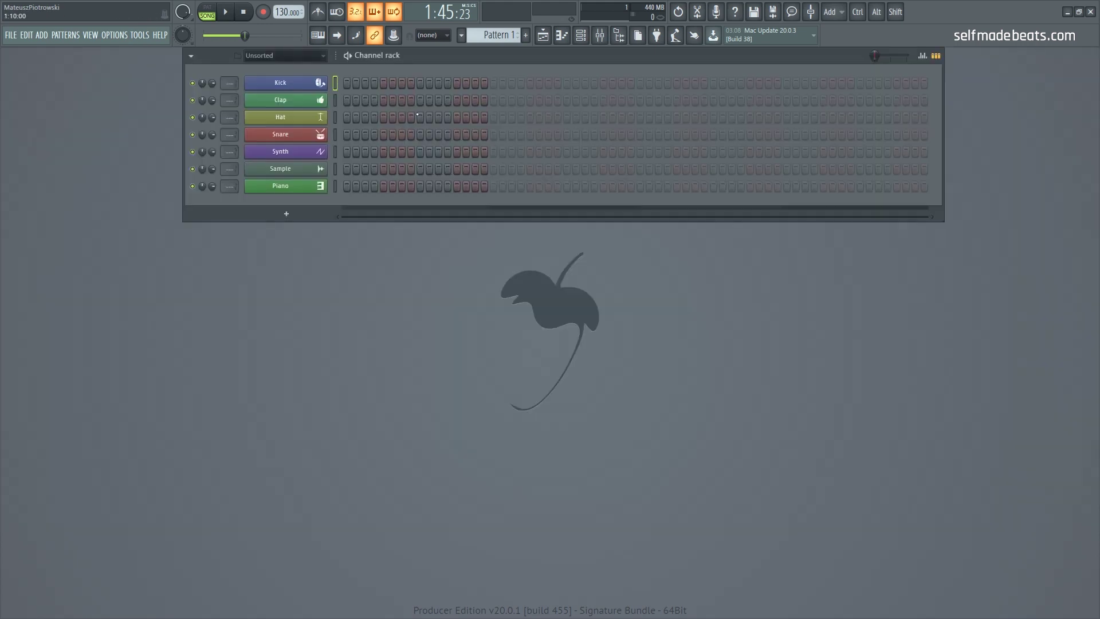
# - Route the seven channels to mixer tracks 1 to 7 and enter notes: Piano step 1, Sample 3, Snare 5, Hat 7, Clap 9, Kick 11
pyautogui.moveTo(227, 86); pyautogui.dragTo(229, 183)
pyautogui.click(346, 186)
pyautogui.click(347, 169)
pyautogui.click(347, 152)
pyautogui.moveTo(346, 152); pyautogui.dragTo(349, 169)
pyautogui.click(365, 169)
pyautogui.click(384, 135)
pyautogui.click(403, 116)
pyautogui.click(421, 101)
pyautogui.click(438, 83)
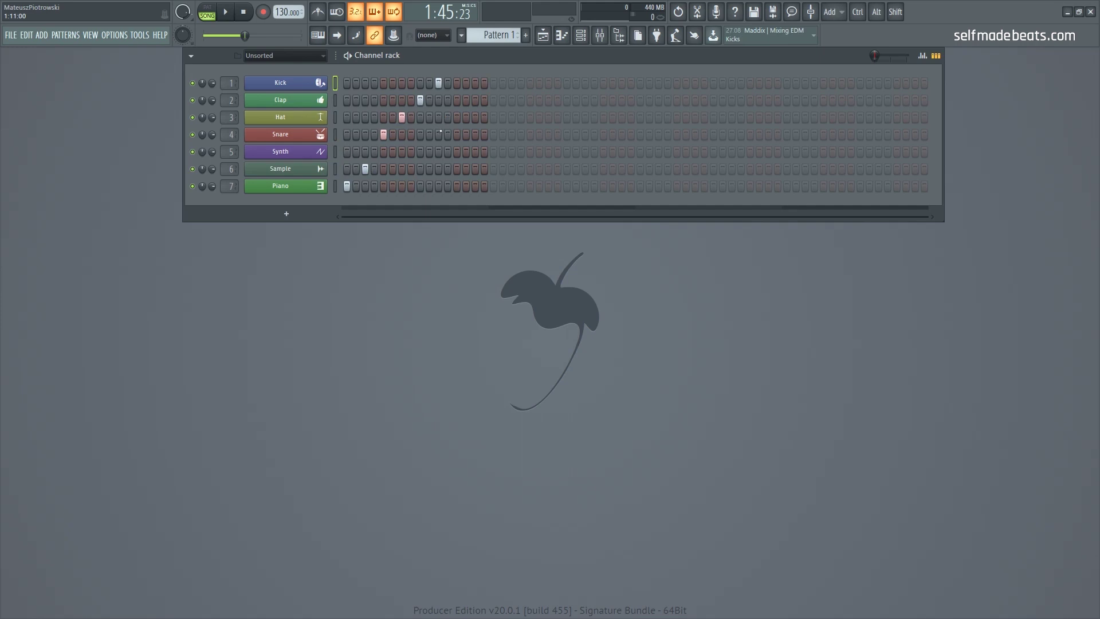
# - Add a Synth note on step 5 and move the Snare to step 7, Hat to 9, Clap to 11 and Kick to 13
pyautogui.click(475, 153)
pyautogui.rightClick(475, 153)
pyautogui.click(386, 136)
pyautogui.rightClick(402, 118)
pyautogui.click(421, 118)
pyautogui.rightClick(421, 100)
pyautogui.click(439, 101)
pyautogui.rightClick(449, 87)
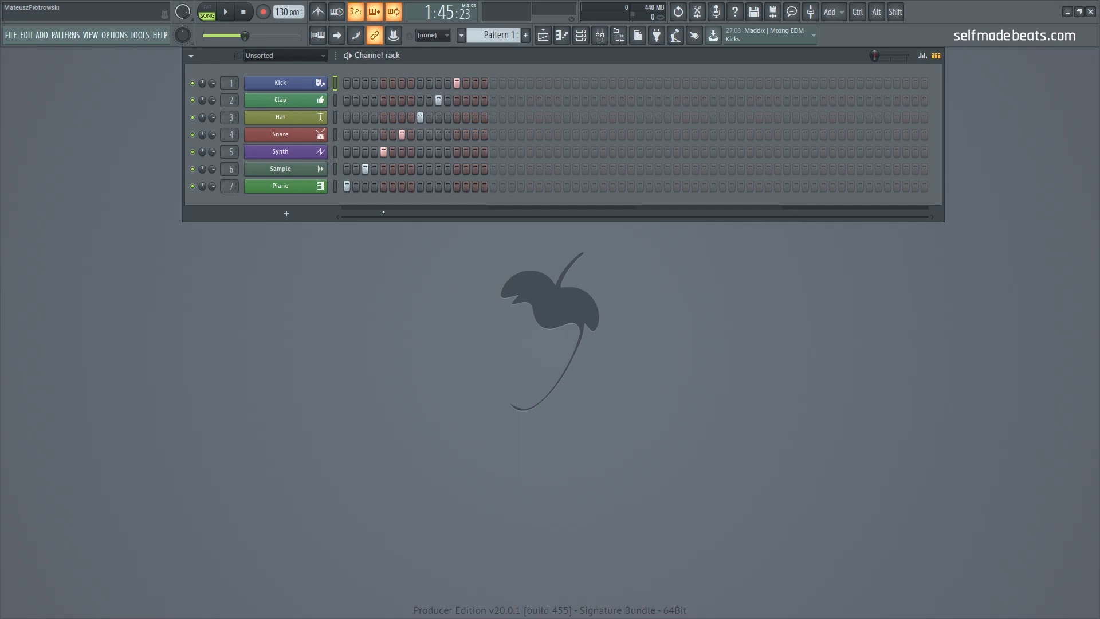
# - Switch playback to pattern mode and audition Pattern 1
pyautogui.press('l')
pyautogui.press('space')
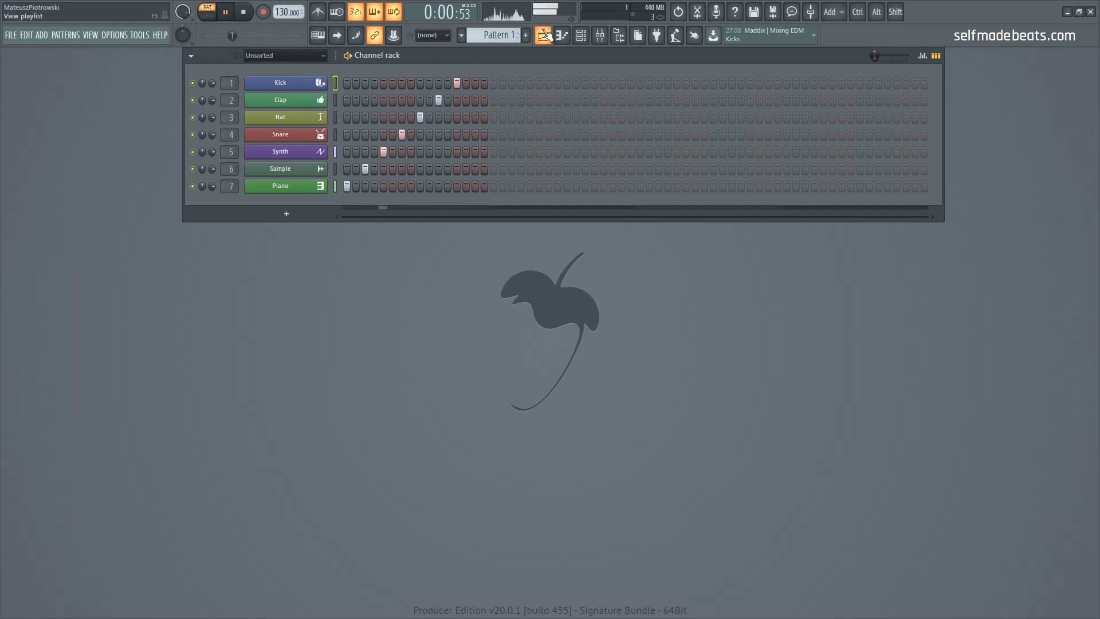
pyautogui.press('space')
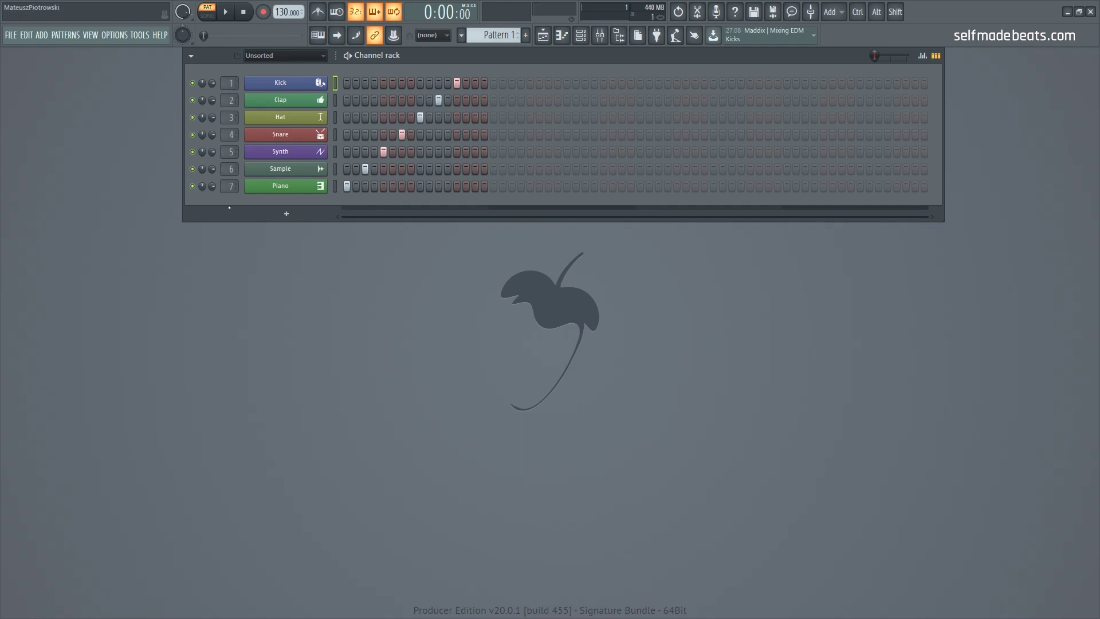
# - Play the pattern with the mixer open to examine which insert tracks receive signal, and close the mixer
pyautogui.click(600, 35)
pyautogui.press('space')
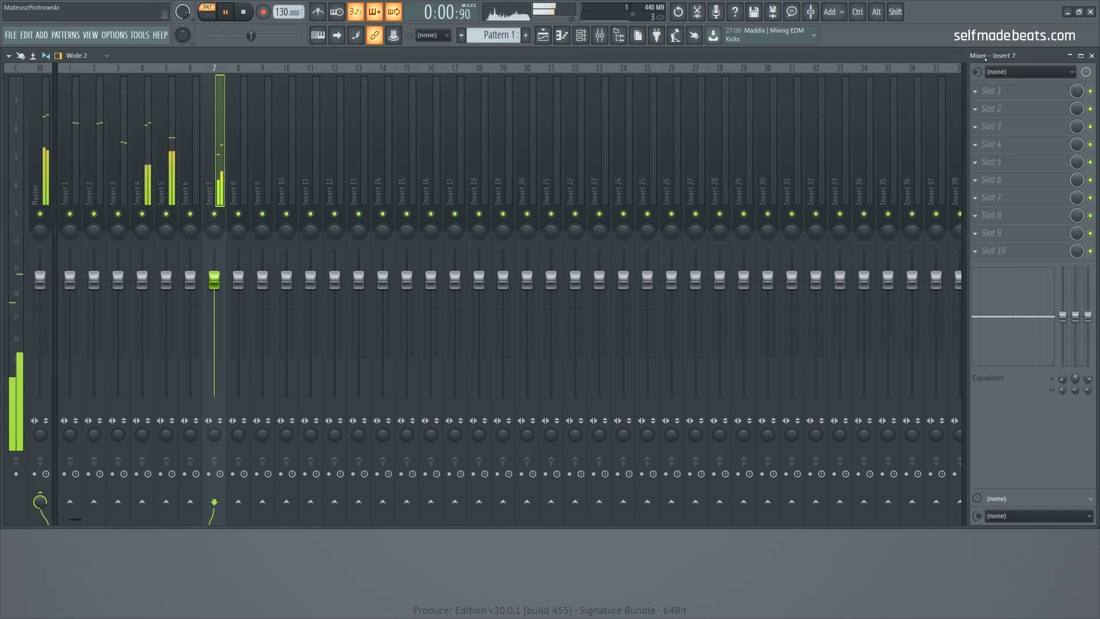
pyautogui.press('space')
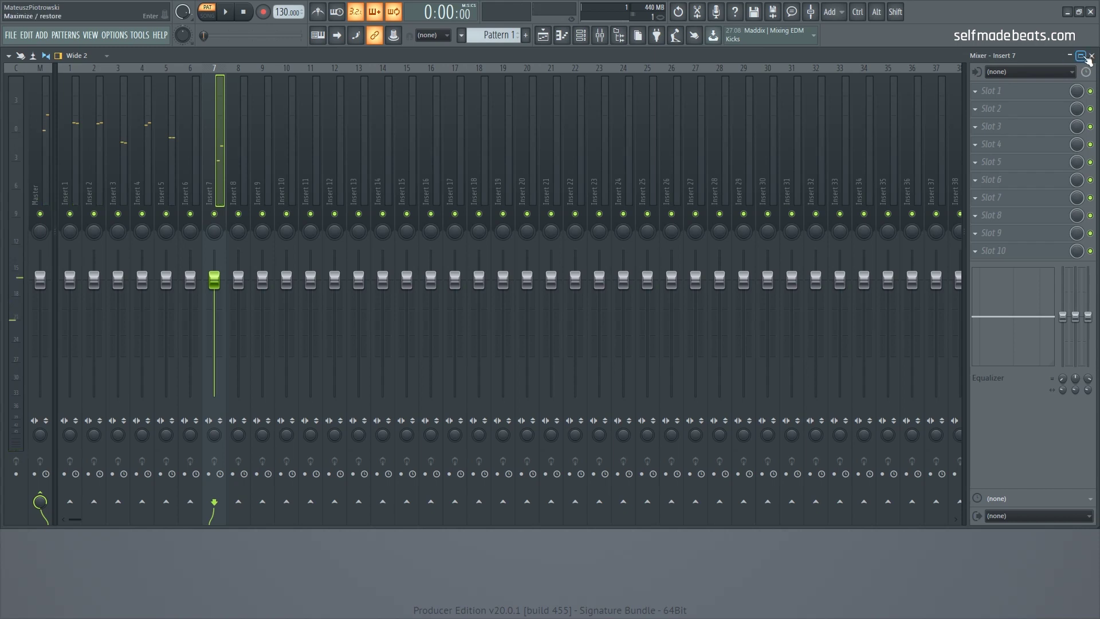
pyautogui.click(1092, 56)
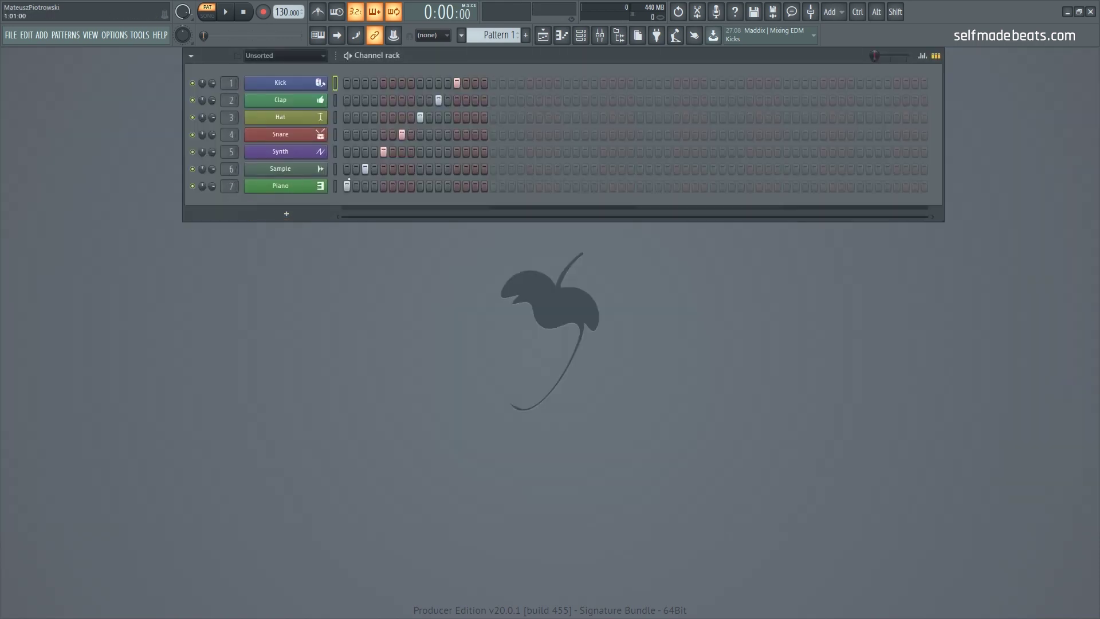
# - Open the Sample channel's settings, reposition the window and try different mixer track numbers for the channel
pyautogui.click(280, 170)
pyautogui.moveTo(131, 106); pyautogui.dragTo(638, 179)
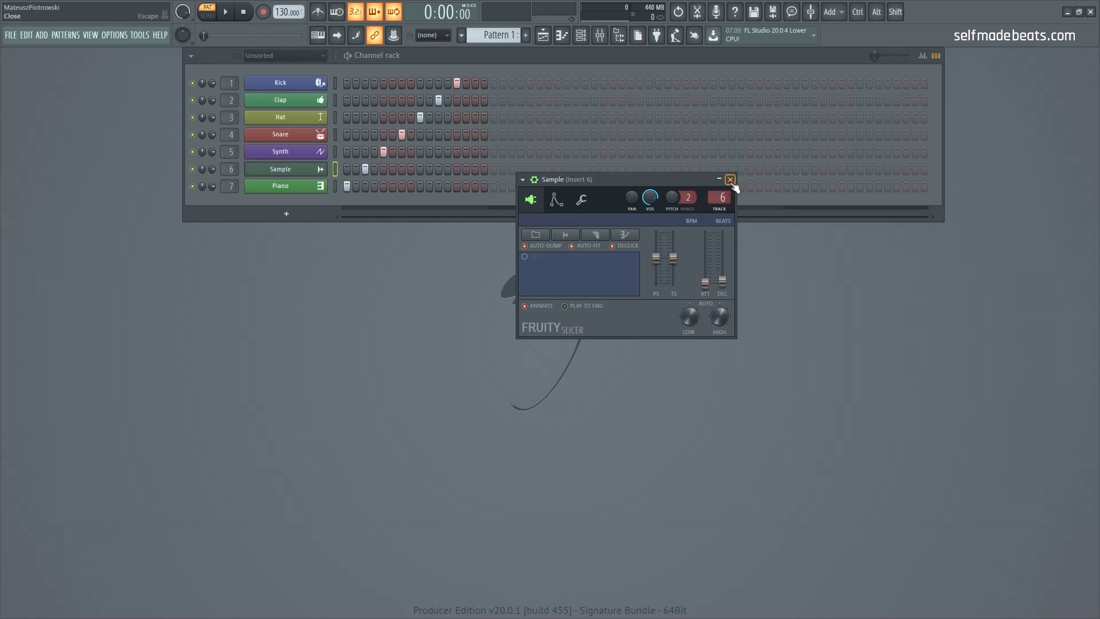
pyautogui.moveTo(631, 179); pyautogui.dragTo(576, 191)
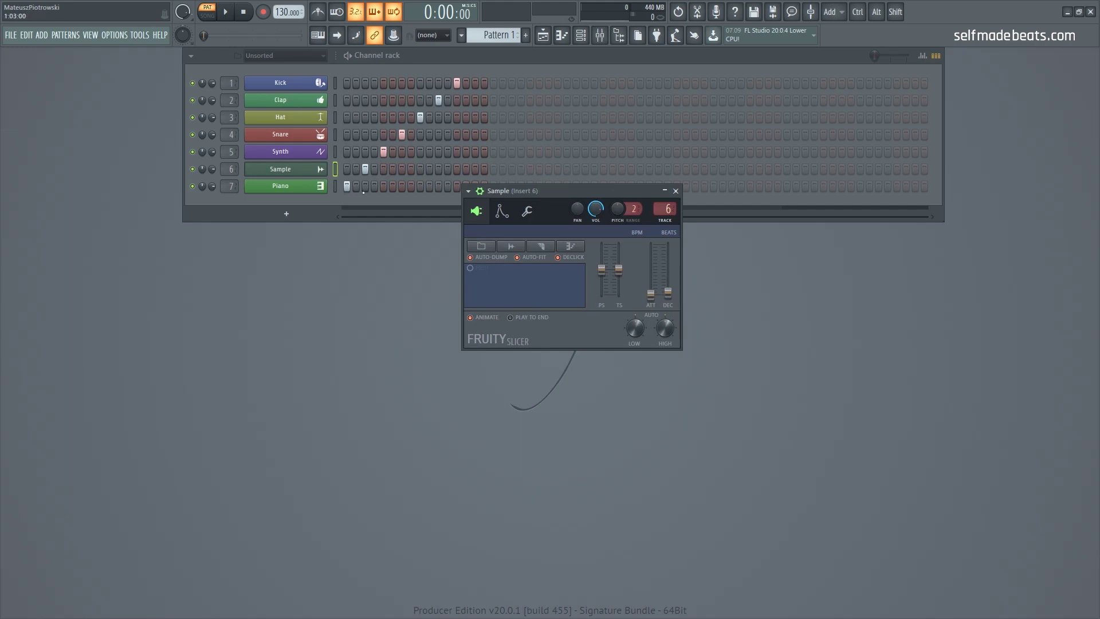
pyautogui.moveTo(661, 211); pyautogui.dragTo(661, 241)
pyautogui.moveTo(660, 200)
pyautogui.mouseDown()
pyautogui.moveTo(661, 221)
pyautogui.moveTo(661, 186)
pyautogui.mouseUp()
pyautogui.moveTo(661, 209); pyautogui.dragTo(661, 246)
# - Reset the mixer routing of all seven channels to the Master track
pyautogui.moveTo(229, 186); pyautogui.dragTo(229, 218)
pyautogui.moveTo(230, 155); pyautogui.dragTo(230, 178)
pyautogui.moveTo(229, 135); pyautogui.dragTo(228, 97)
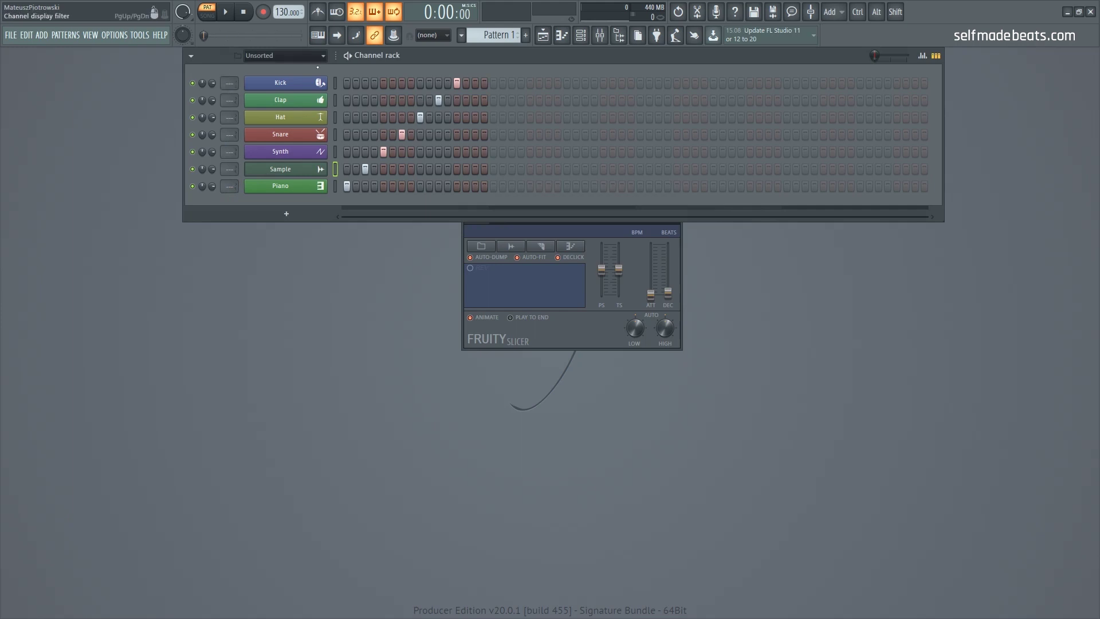
# - Open the Kick channel's settings and route it to mixer track 1 with its name and colour
pyautogui.click(336, 83)
pyautogui.click(302, 85)
pyautogui.moveTo(272, 201); pyautogui.dragTo(533, 117)
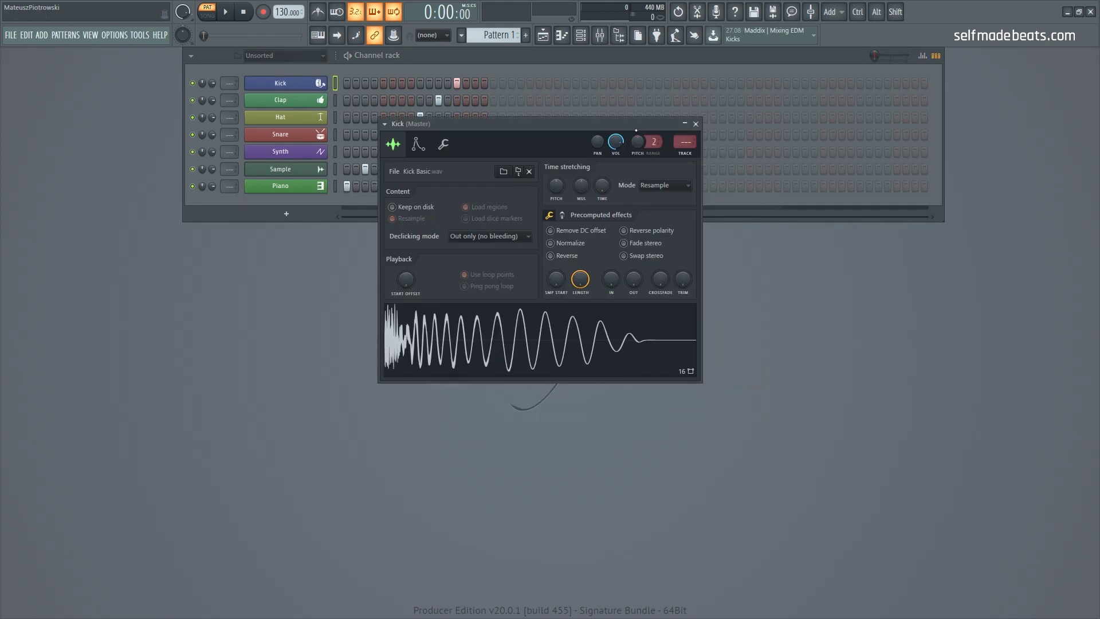
pyautogui.click(687, 154)
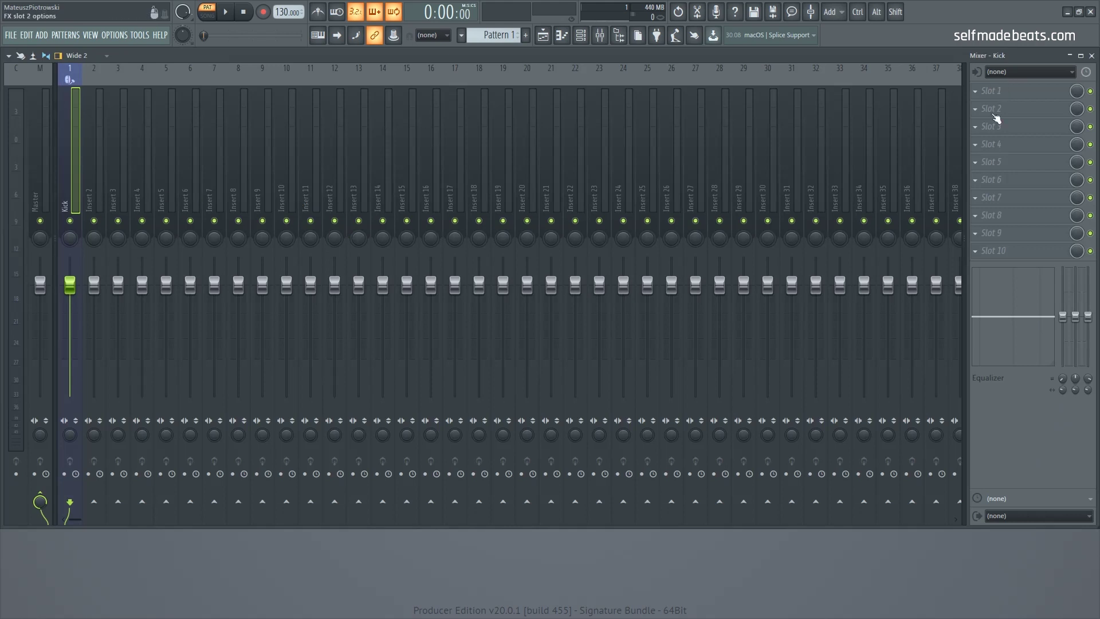
pyautogui.click(1092, 56)
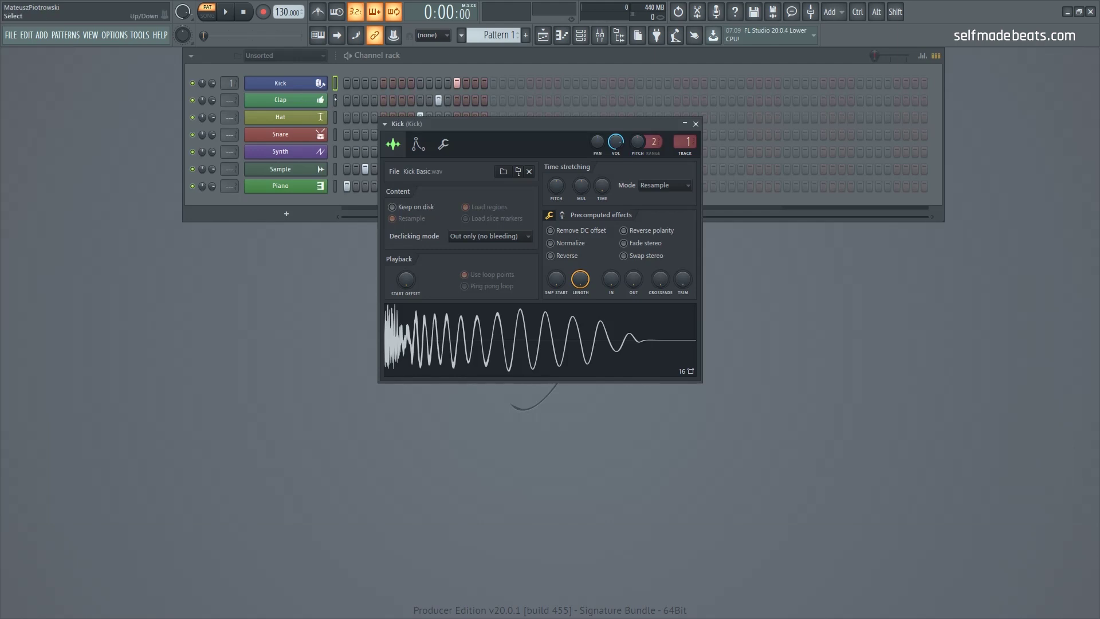
# - Open the Clap channel's settings and route it to mixer track 2 with its name and colour
pyautogui.click(334, 99)
pyautogui.click(302, 102)
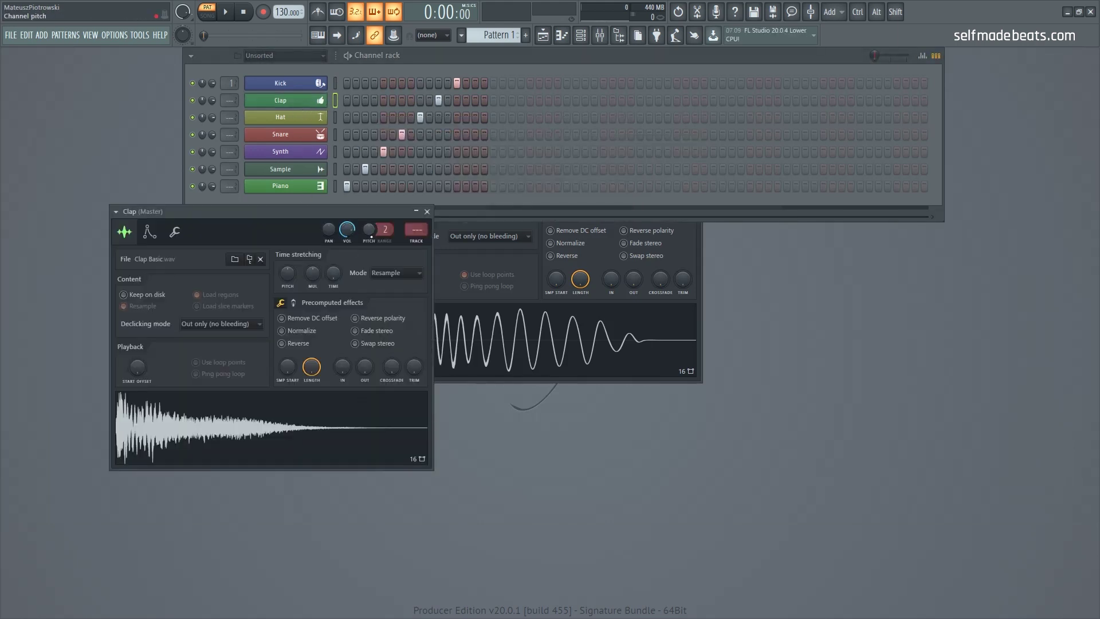
pyautogui.click(423, 244)
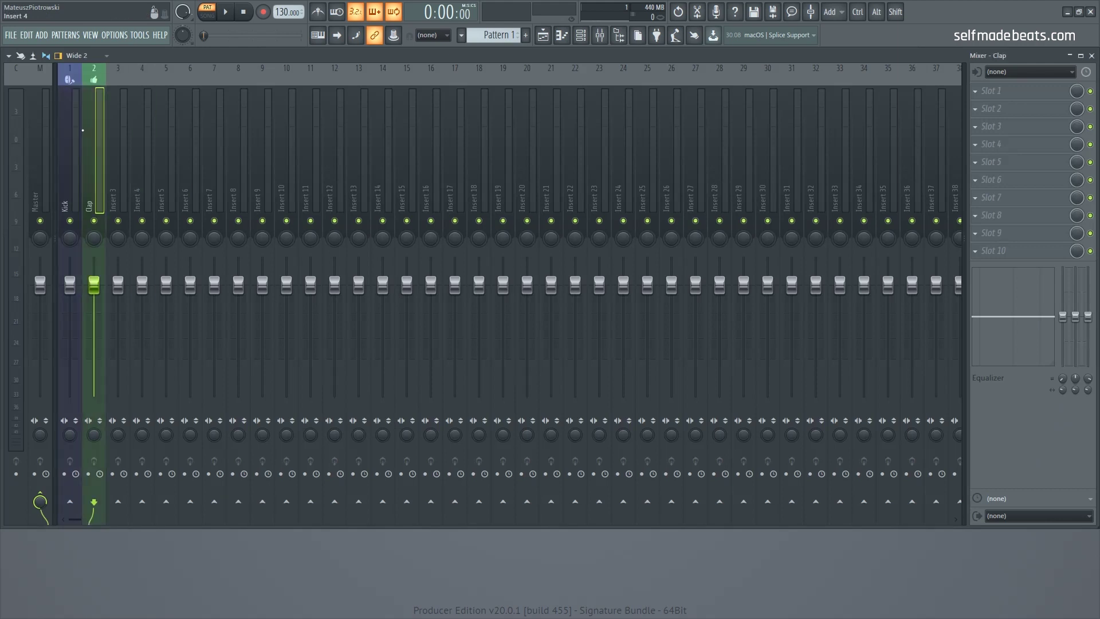
pyautogui.click(124, 143)
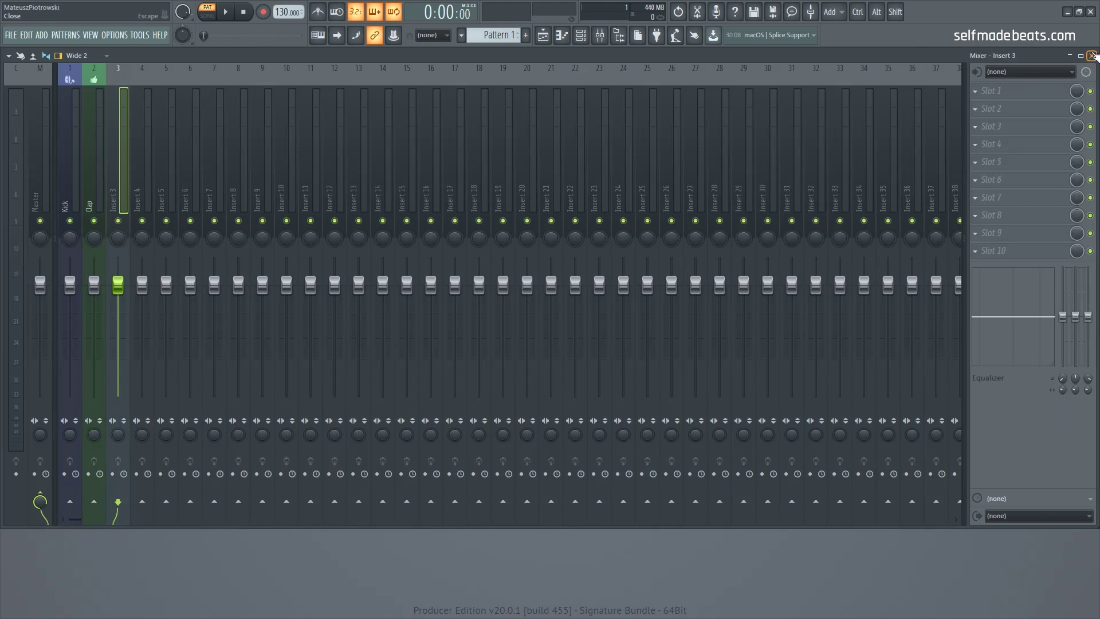
pyautogui.click(1093, 55)
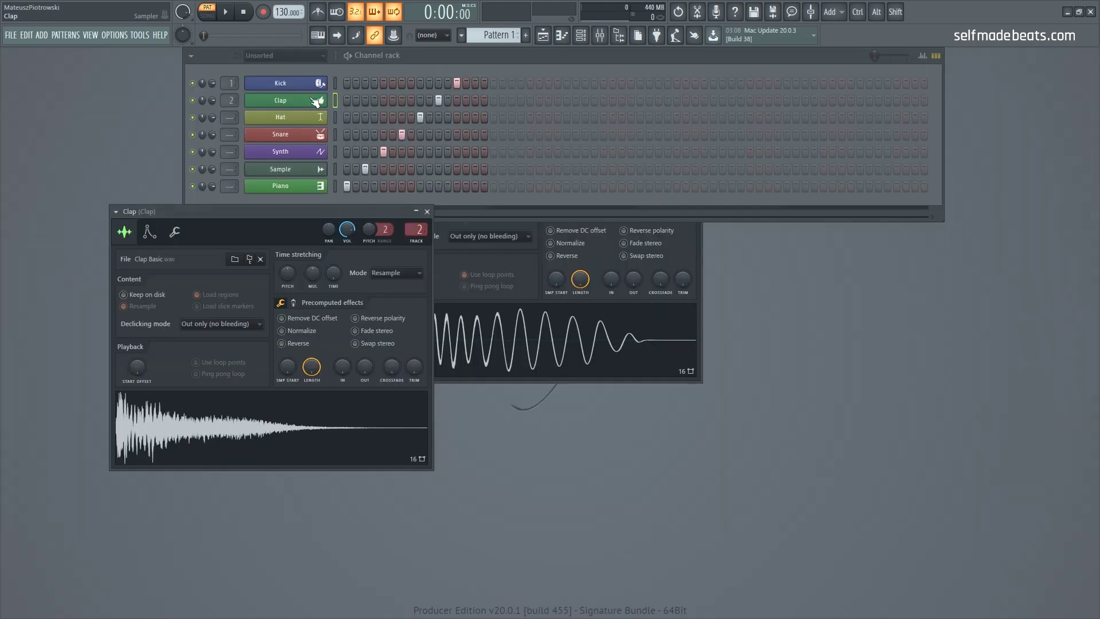
# - Check the Kick and Clap tracks in the mixer and close it
pyautogui.click(600, 35)
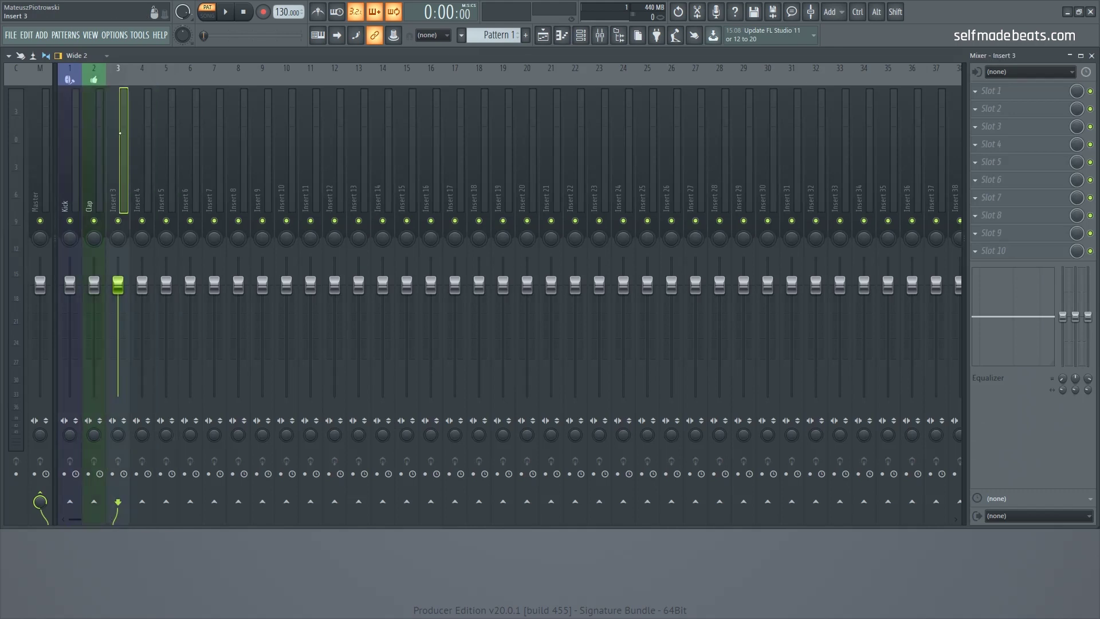
pyautogui.click(74, 130)
pyautogui.click(96, 131)
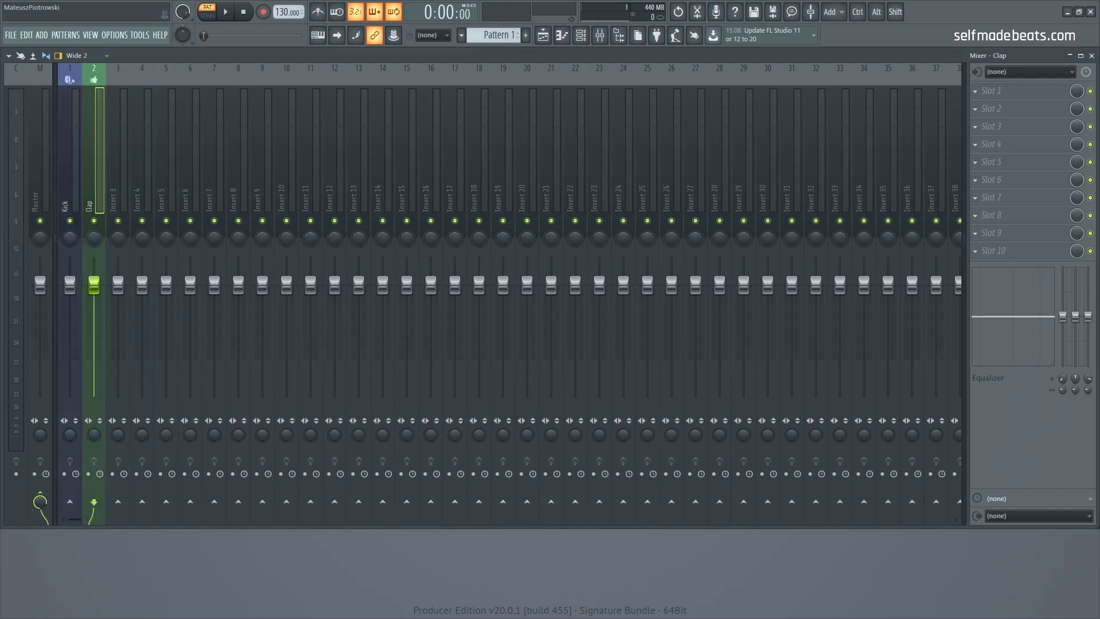
pyautogui.click(1092, 56)
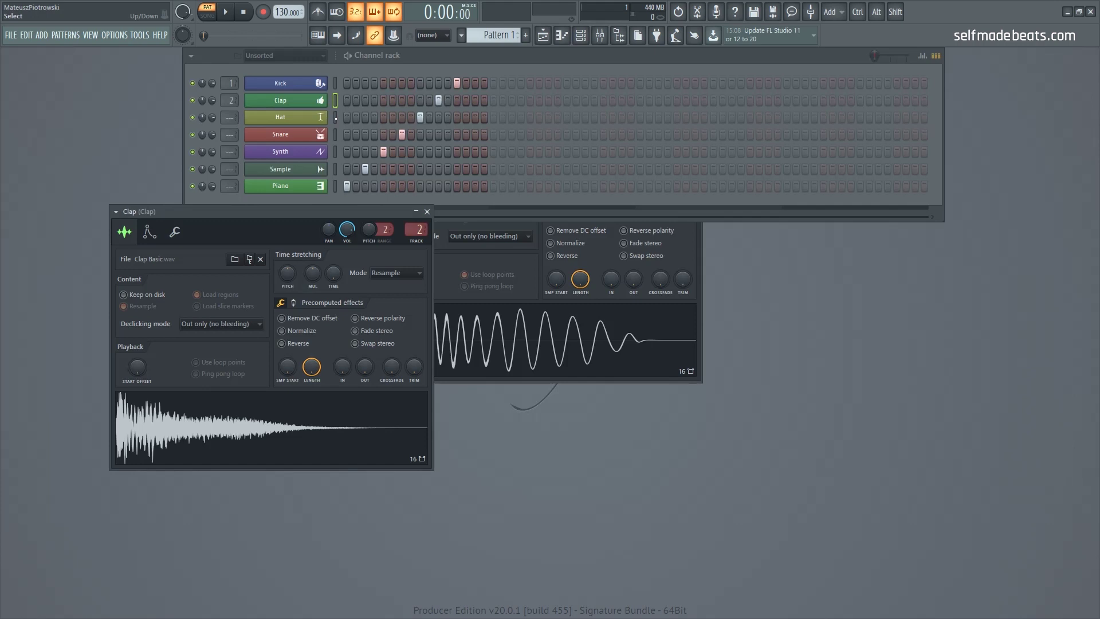
# - Select the Hat channel and link it to mixer insert 3, keeping its name and colour
pyautogui.click(336, 117)
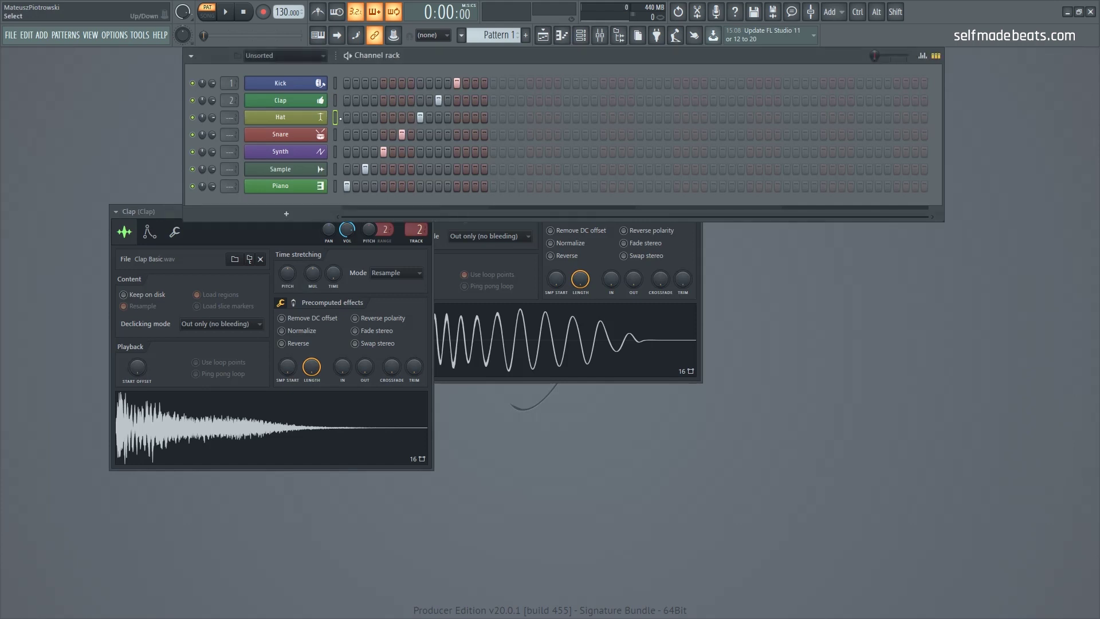
pyautogui.click(600, 35)
pyautogui.click(123, 121)
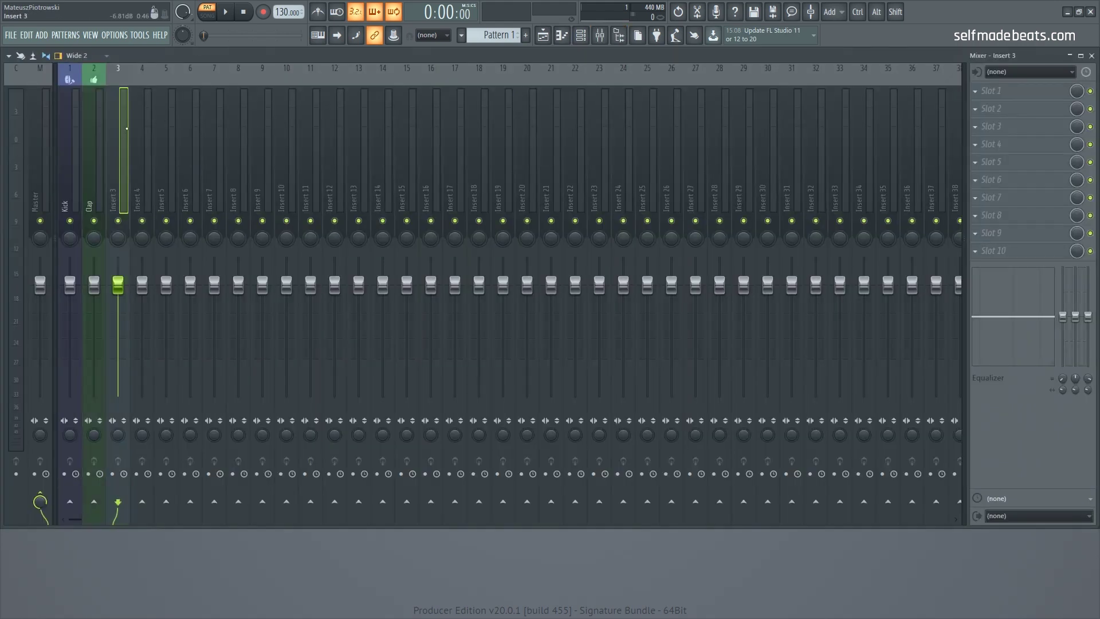
pyautogui.click(94, 130)
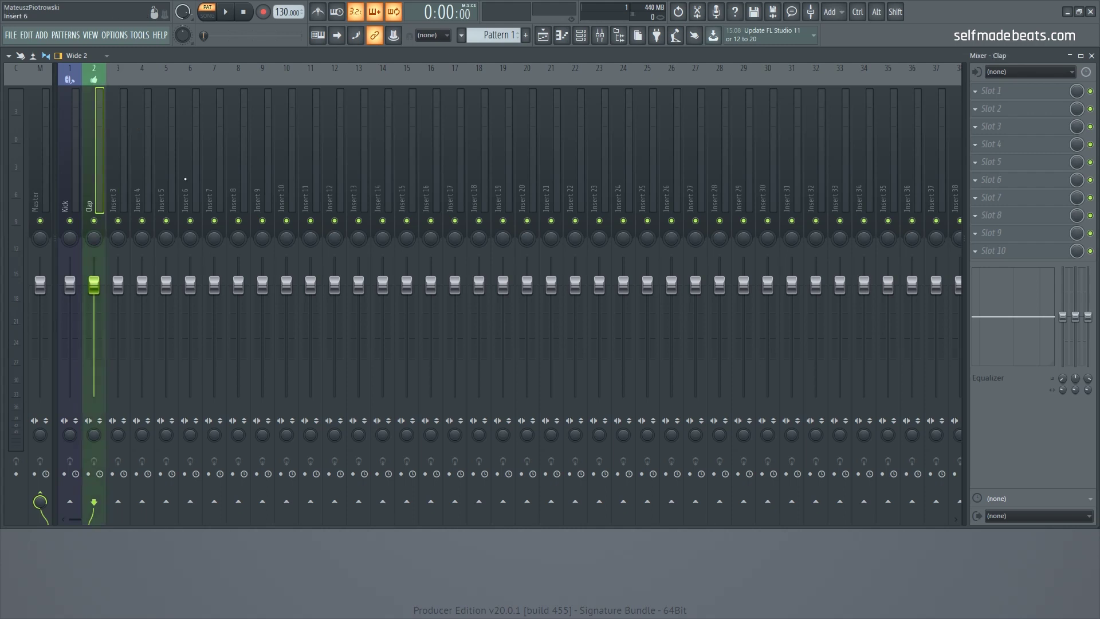
pyautogui.press('ctrl')
pyautogui.click(126, 140)
pyautogui.press('ctrl')
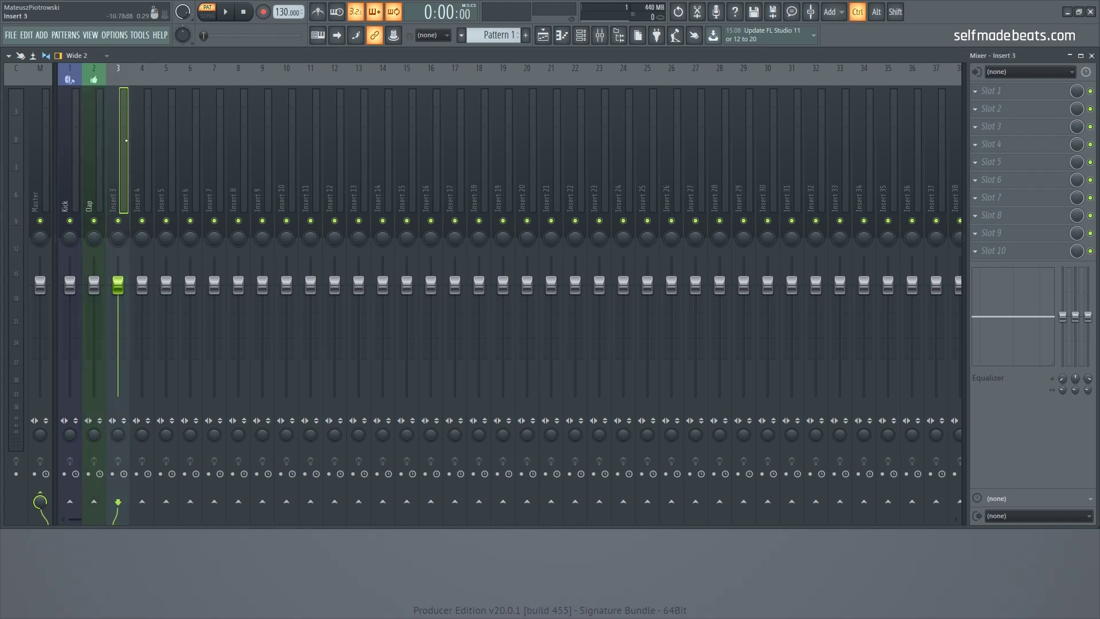
pyautogui.hotkey('ctrl', 'l')
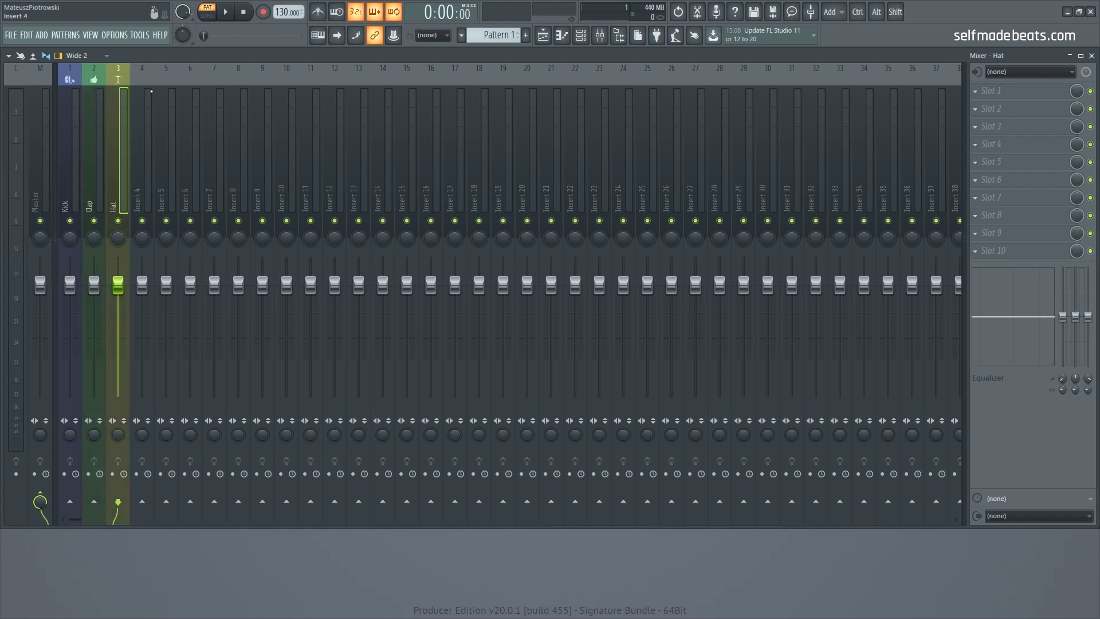
pyautogui.click(150, 91)
pyautogui.click(100, 128)
pyautogui.click(118, 138)
pyautogui.click(146, 196)
pyautogui.click(124, 198)
pyautogui.click(103, 188)
pyautogui.click(147, 172)
pyautogui.click(123, 172)
# - Close the mixer and the open Clap, Kick and Sample channel settings windows
pyautogui.click(1092, 56)
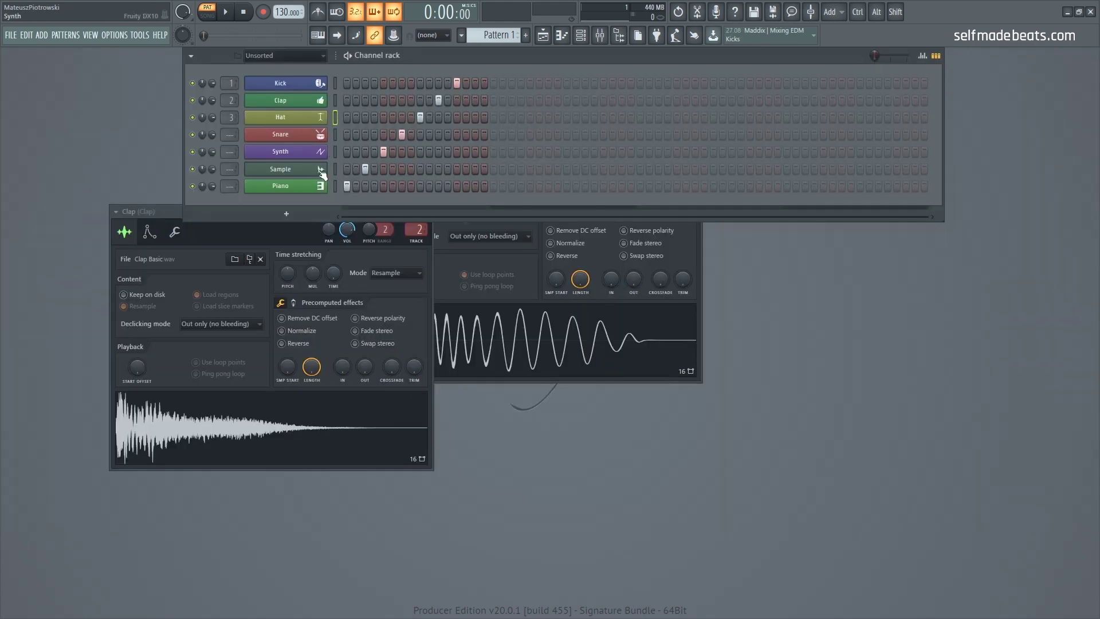
pyautogui.click(426, 249)
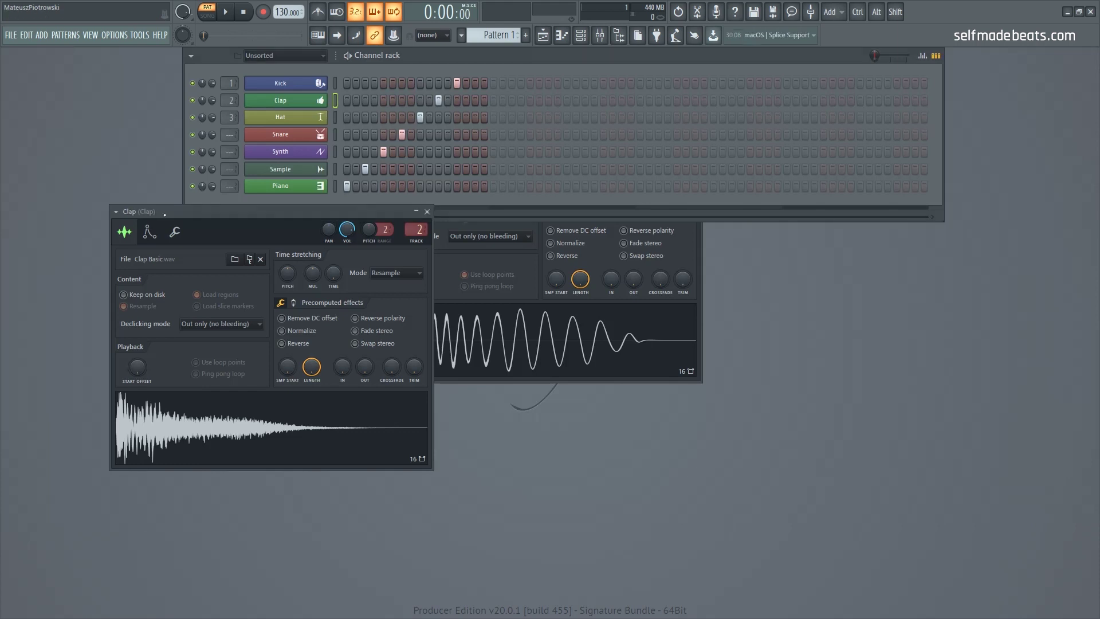
pyautogui.click(428, 212)
pyautogui.click(430, 264)
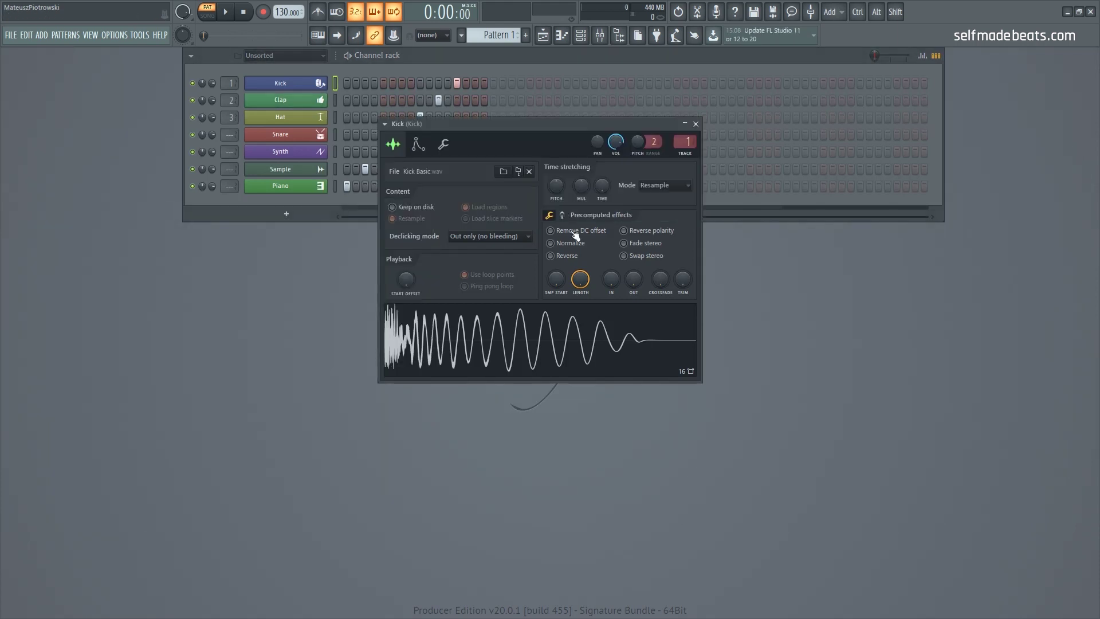
pyautogui.click(697, 123)
pyautogui.click(593, 321)
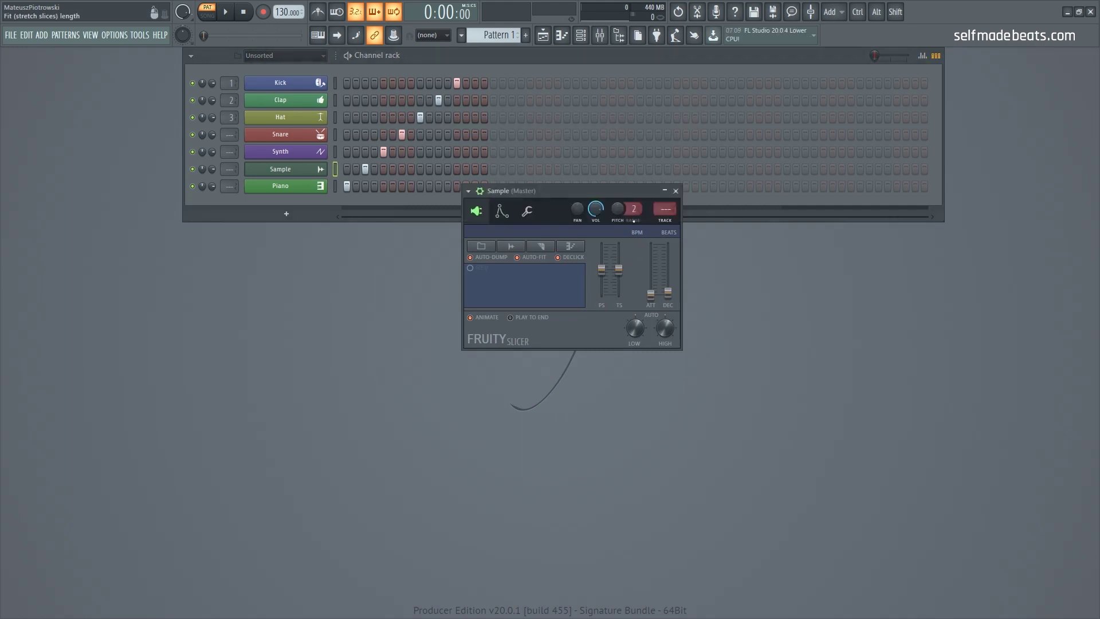
pyautogui.click(678, 192)
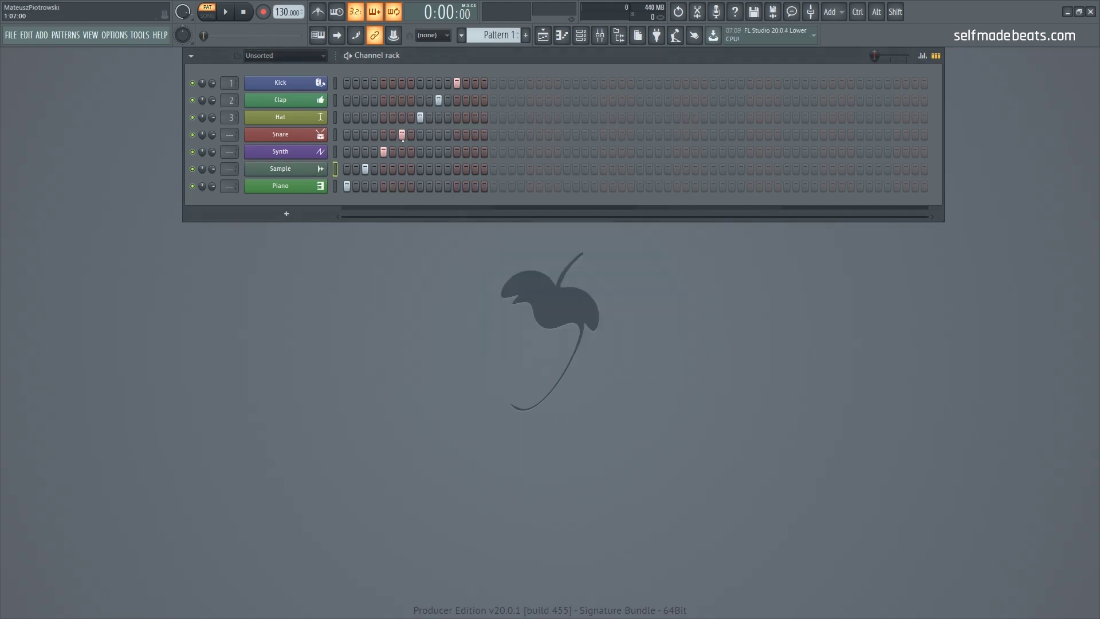
# - Select the Snare, Synth, Sample and Piano channels together in the channel rack
pyautogui.click(335, 134)
pyautogui.moveTo(335, 136); pyautogui.dragTo(335, 186)
pyautogui.click(335, 136)
pyautogui.moveTo(336, 135); pyautogui.dragTo(340, 190)
pyautogui.click(336, 134)
pyautogui.moveTo(336, 134); pyautogui.dragTo(336, 186)
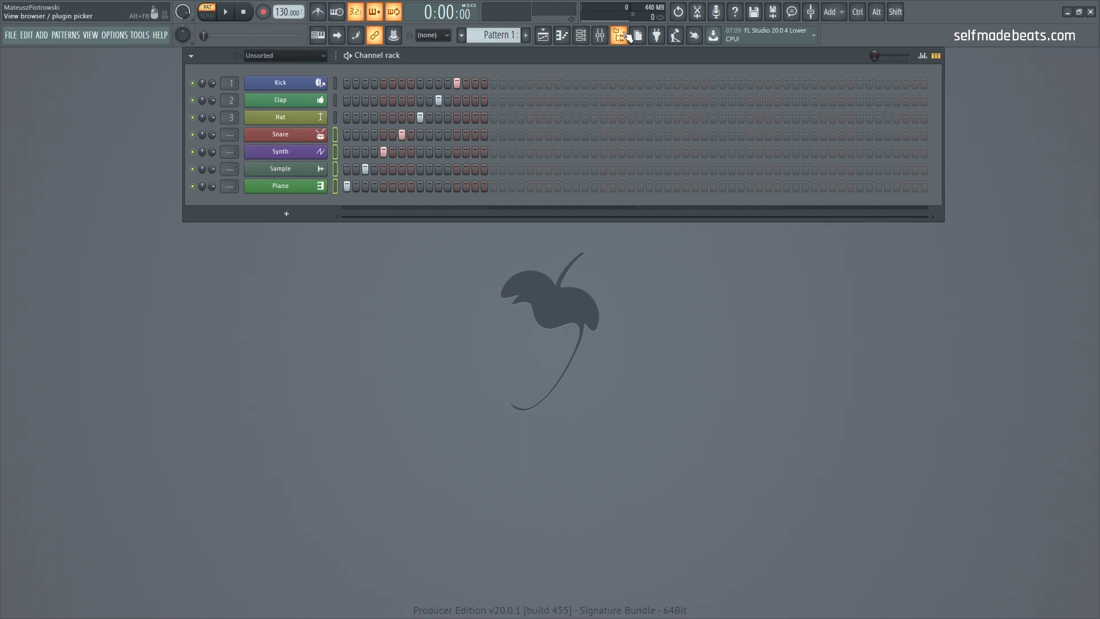
# - Route the selected channels to consecutive mixer tracks starting from insert 4
pyautogui.click(600, 35)
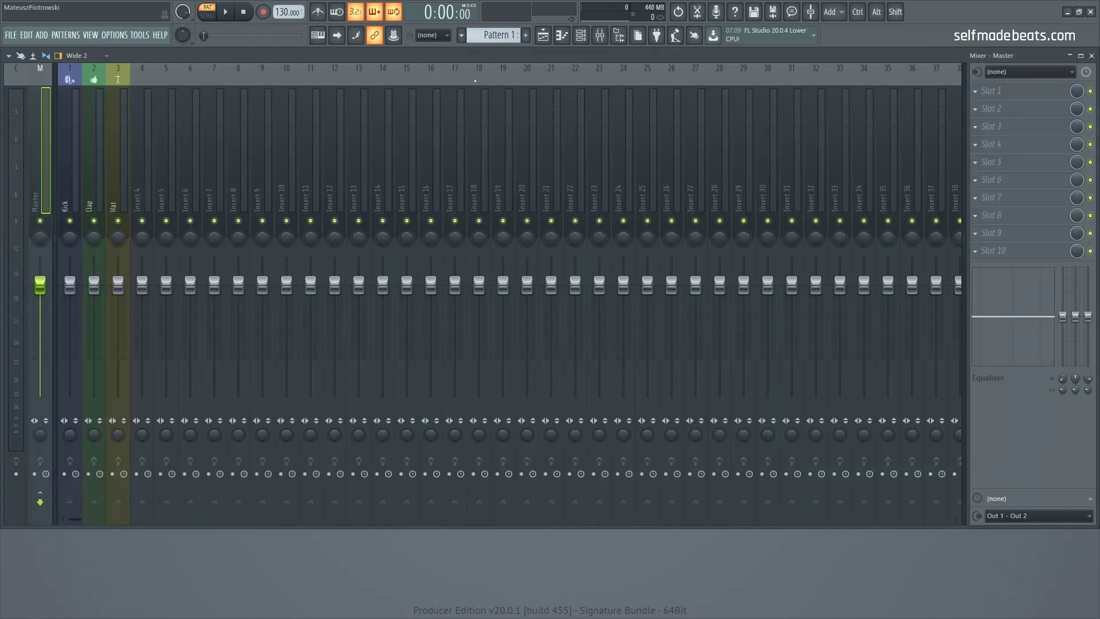
pyautogui.click(151, 162)
pyautogui.rightClick(149, 101)
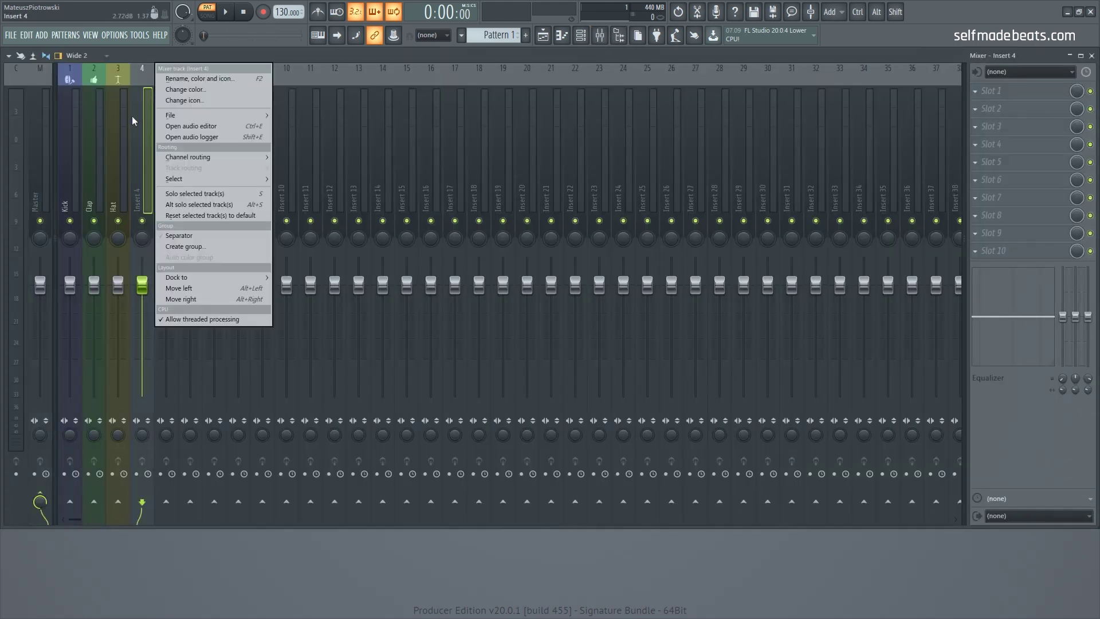
pyautogui.moveTo(172, 157)
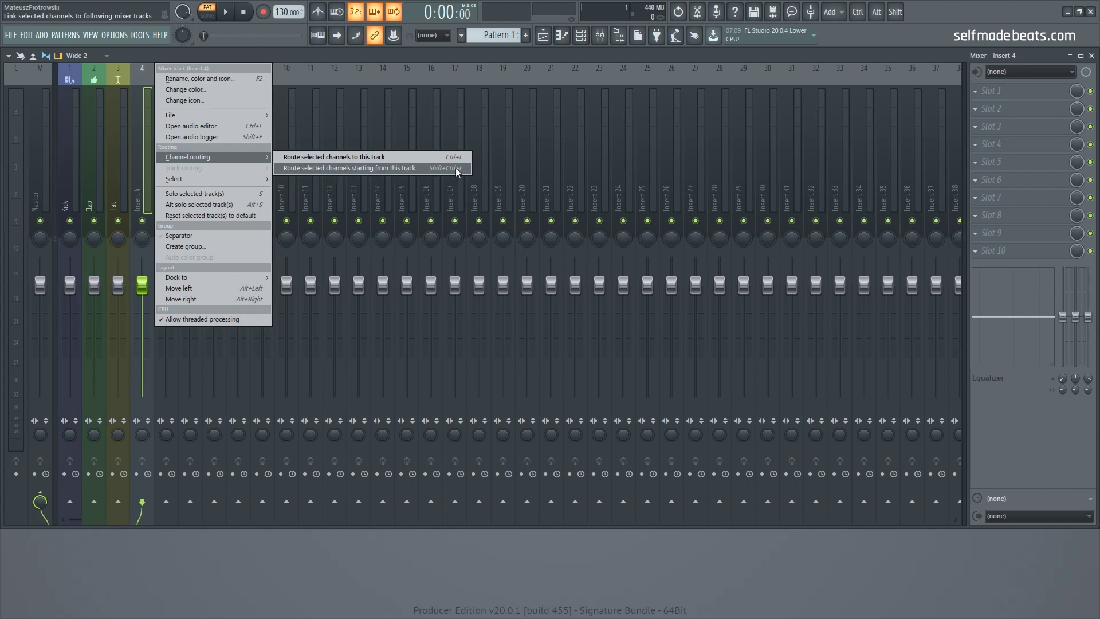
pyautogui.click(450, 60)
pyautogui.press('ctrl')
pyautogui.press('shift')
pyautogui.hotkey('ctrl', 'shift', 'l')
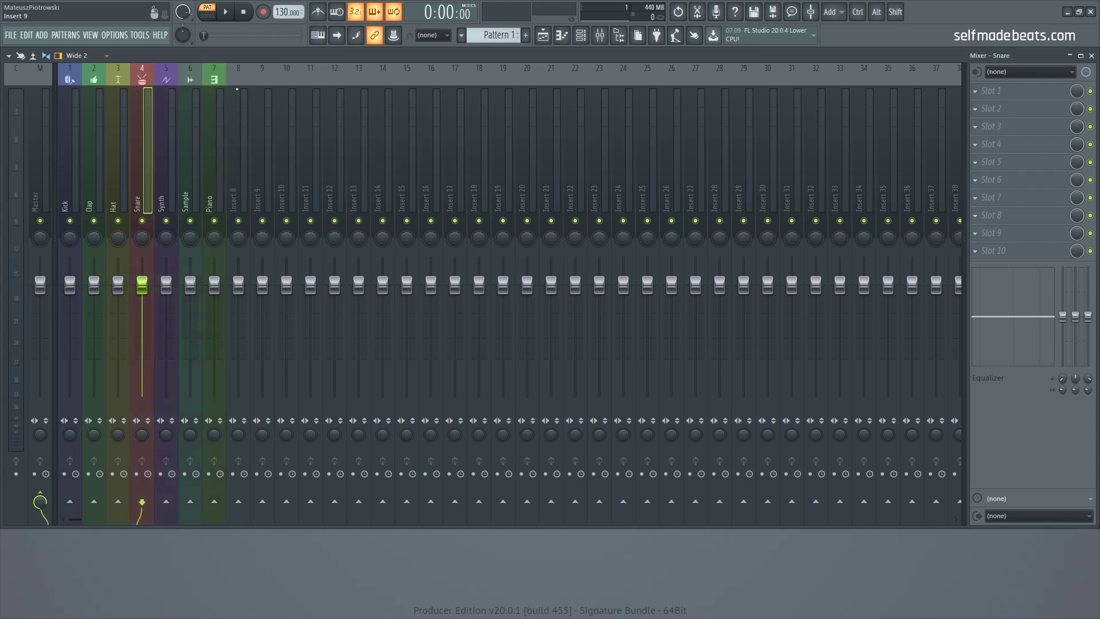
# - Inspect the newly routed tracks in the mixer, select insert 8 and close the mixer
pyautogui.click(237, 161)
pyautogui.click(214, 154)
pyautogui.click(94, 146)
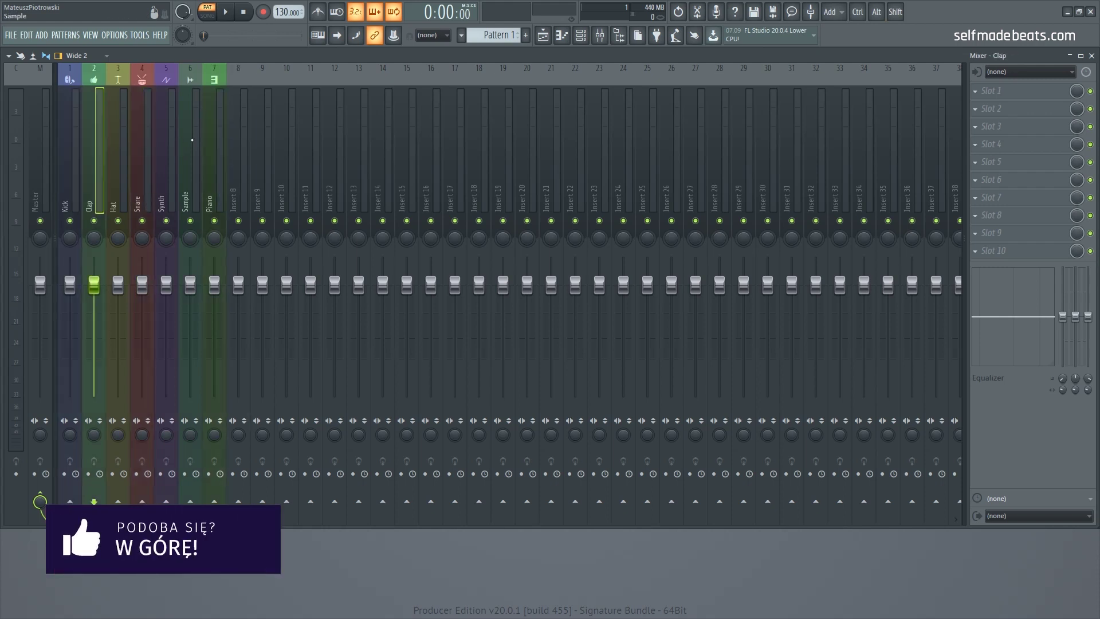
pyautogui.click(227, 143)
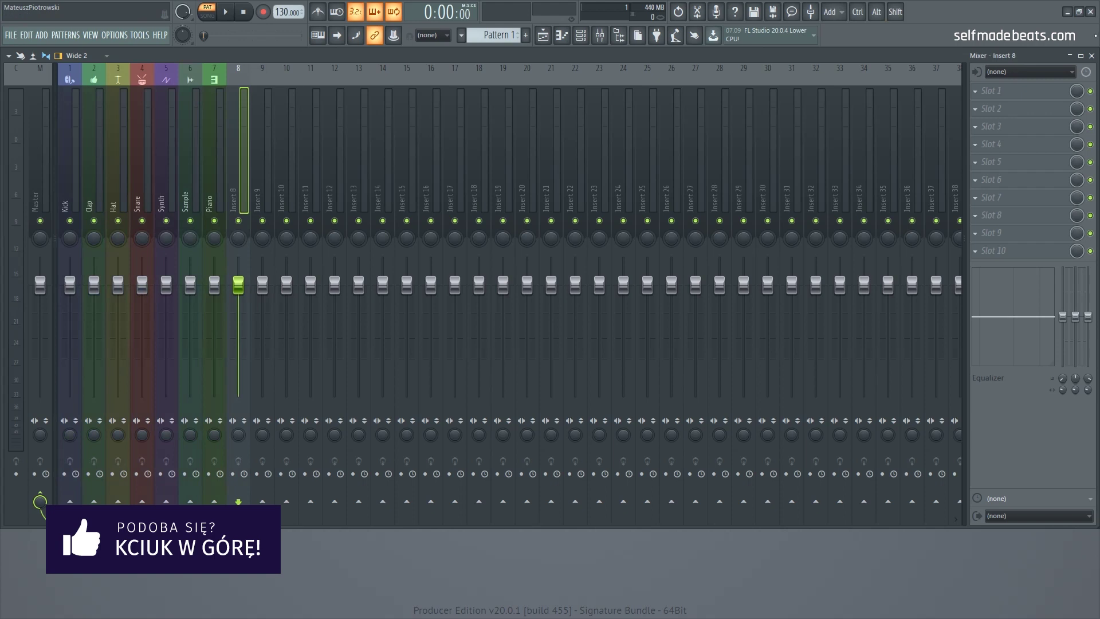
pyautogui.press('F9')
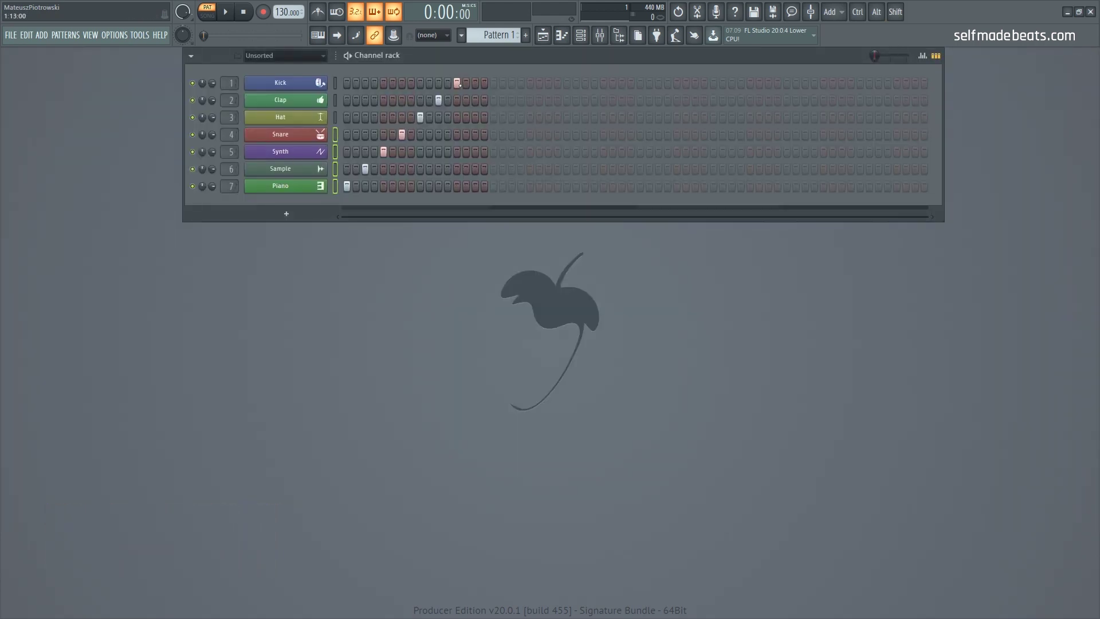
# - Filter the channel rack to the Audio group
pyautogui.click(273, 219)
pyautogui.click(214, 208)
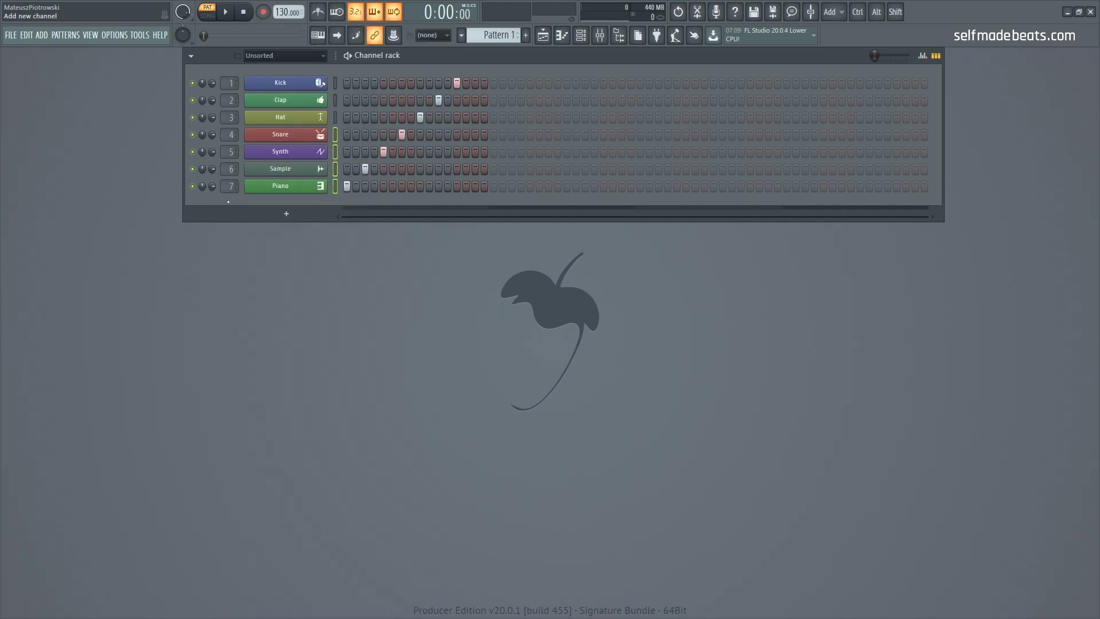
pyautogui.click(294, 58)
pyautogui.click(551, 63)
pyautogui.click(287, 57)
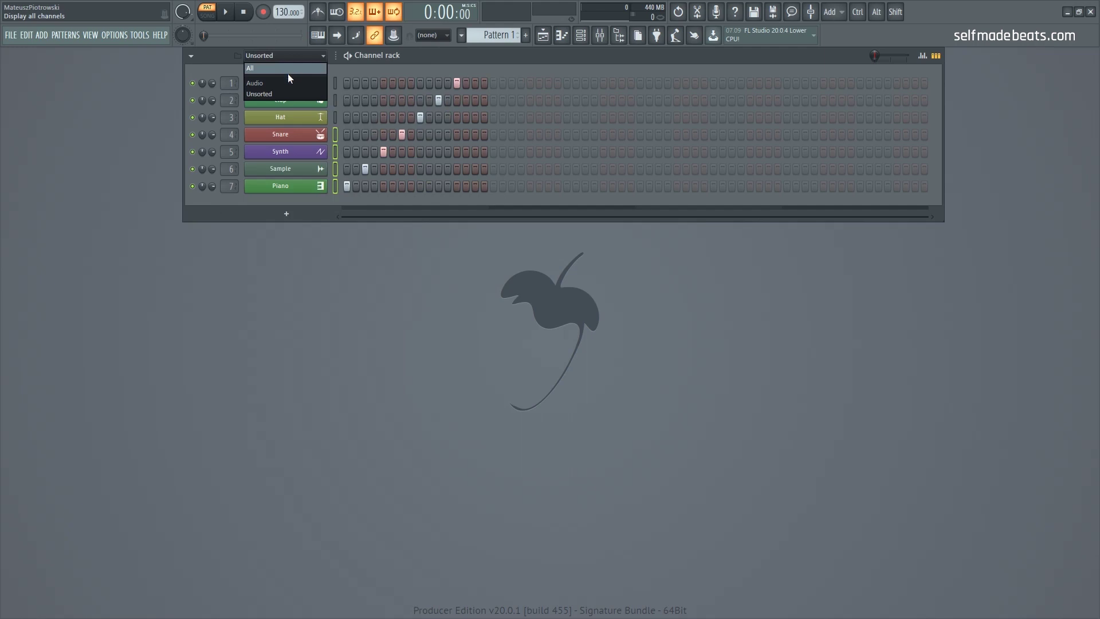
pyautogui.click(288, 75)
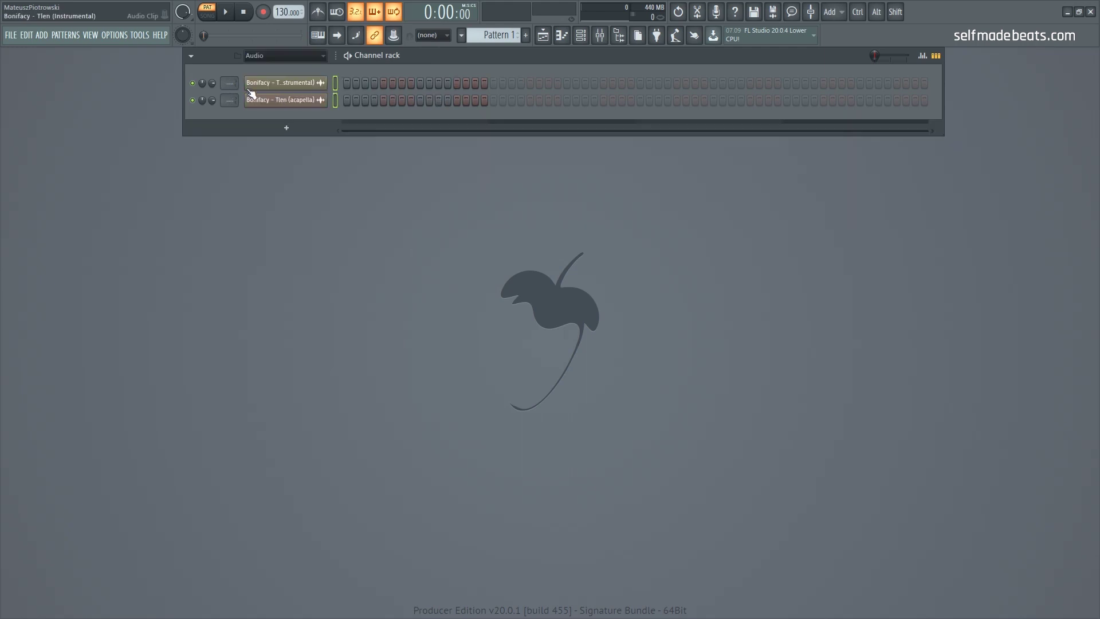
# - Display all channels in the rack and move the two audio clip channels below Piano
pyautogui.click(299, 56)
pyautogui.click(298, 68)
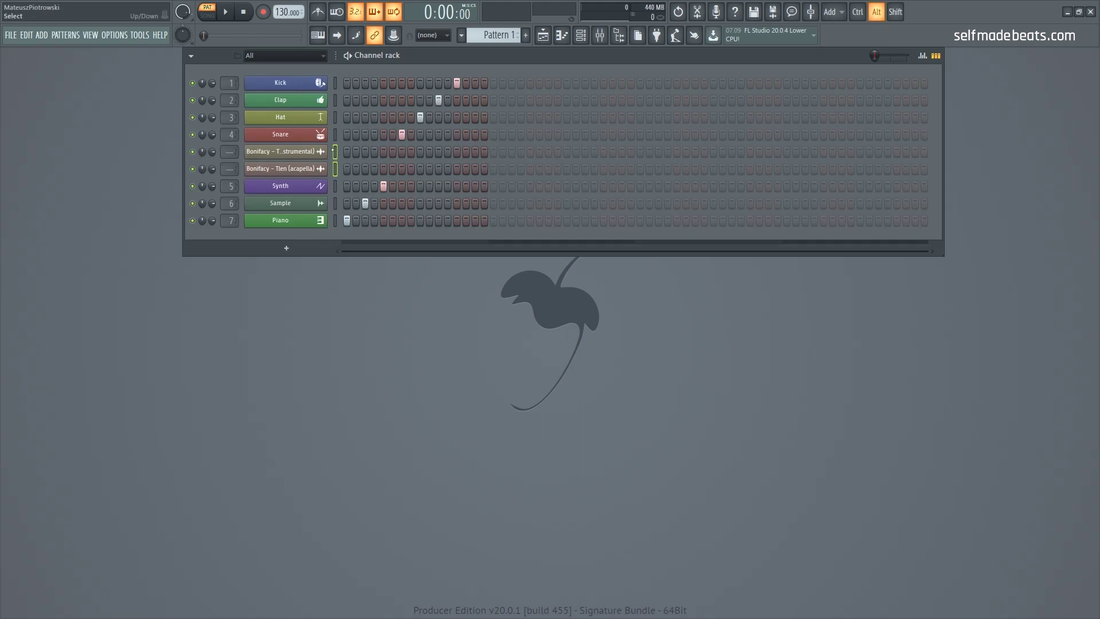
pyautogui.hotkey('alt', 'Down')
pyautogui.hotkey('alt', 'Down')
pyautogui.hotkey('alt', 'Down')
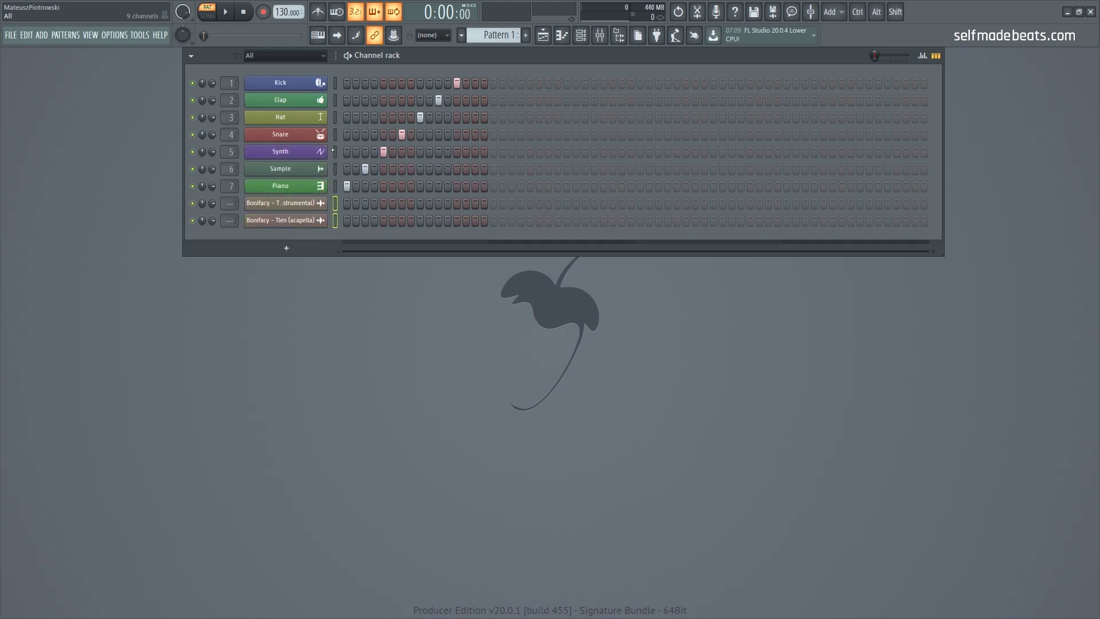
# - Examine the settings and waveforms of the instrumental and acapella audio clips, and close the channel window
pyautogui.click(293, 203)
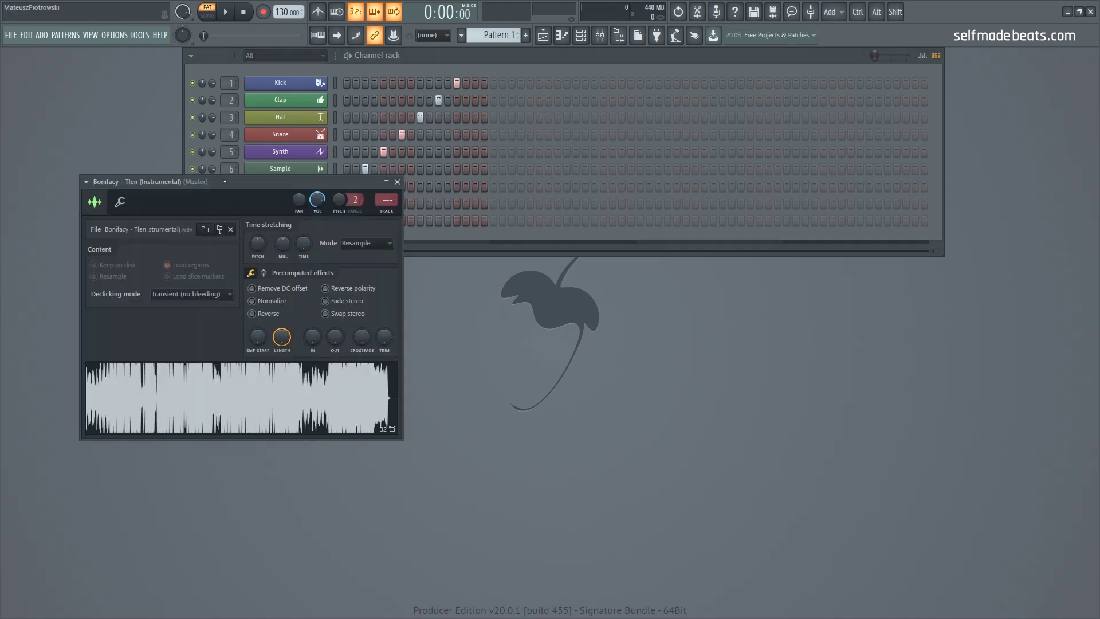
pyautogui.click(259, 221)
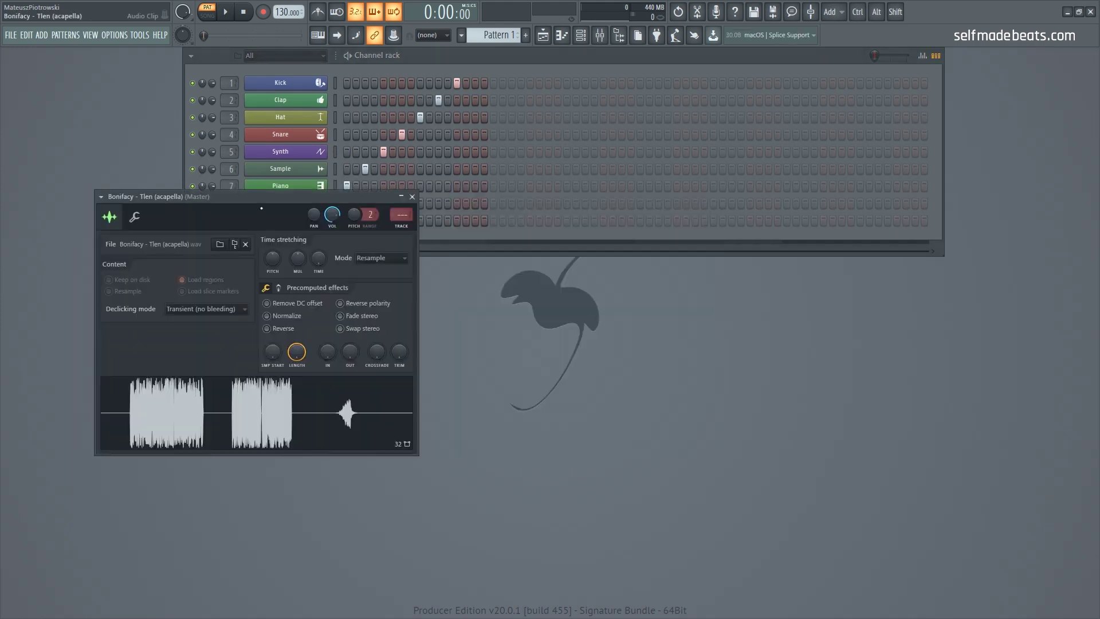
pyautogui.moveTo(495, 200); pyautogui.dragTo(605, 187)
pyautogui.click(310, 222)
pyautogui.click(305, 223)
pyautogui.click(285, 204)
pyautogui.click(281, 220)
pyautogui.click(274, 203)
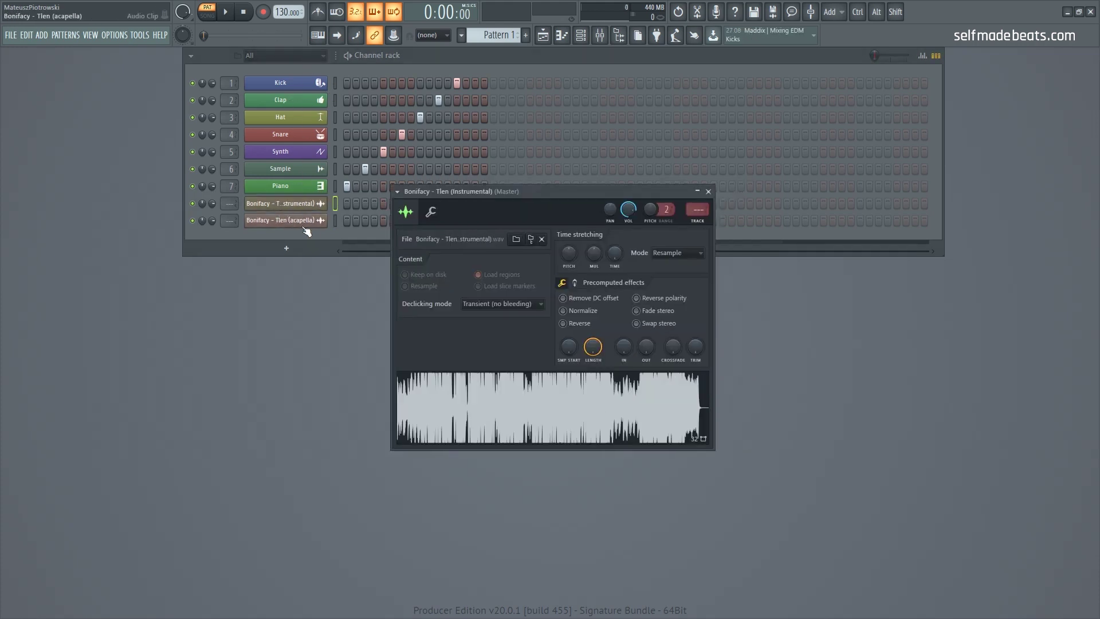
pyautogui.click(430, 212)
pyautogui.click(407, 213)
pyautogui.click(709, 192)
# - Switch repeatedly between the instrumental and acapella clip channels to compare their settings, and close the window
pyautogui.click(295, 204)
pyautogui.click(276, 209)
pyautogui.click(278, 222)
pyautogui.click(277, 207)
pyautogui.click(289, 223)
pyautogui.click(291, 205)
pyautogui.click(288, 210)
pyautogui.click(290, 221)
pyautogui.click(291, 205)
pyautogui.click(293, 221)
pyautogui.click(293, 204)
pyautogui.click(290, 221)
pyautogui.click(291, 204)
pyautogui.click(292, 221)
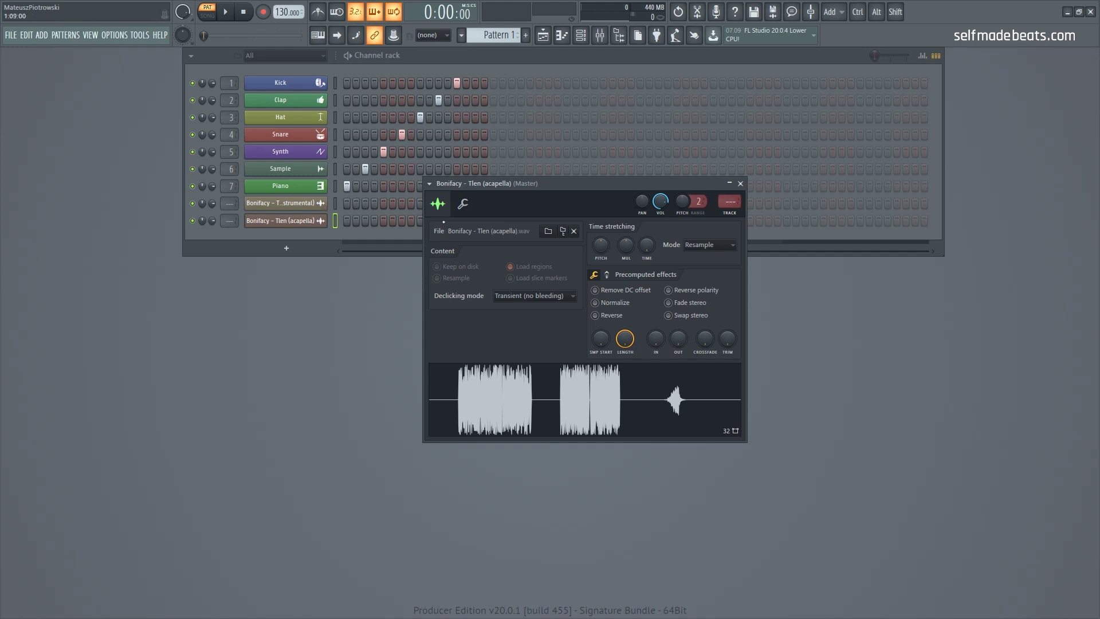
pyautogui.click(740, 184)
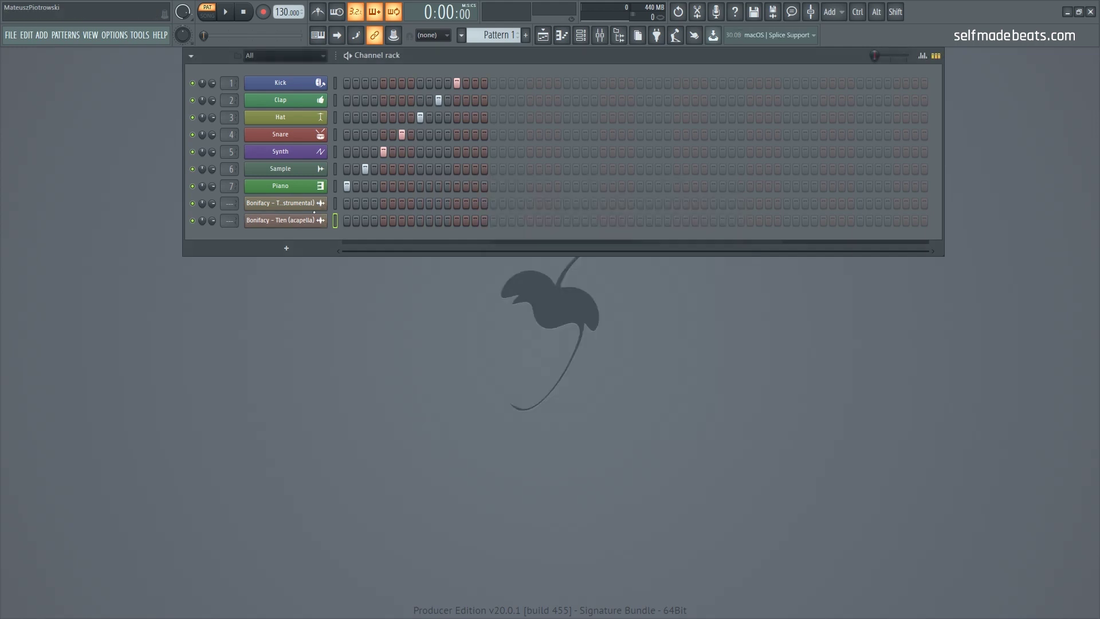
# - Select the instrumental and acapella clip channels in the channel rack
pyautogui.click(334, 204)
pyautogui.click(335, 221)
pyautogui.click(336, 208)
# - Open the Playlist and select both the instrumental and acapella audio clips in its picker
pyautogui.click(543, 36)
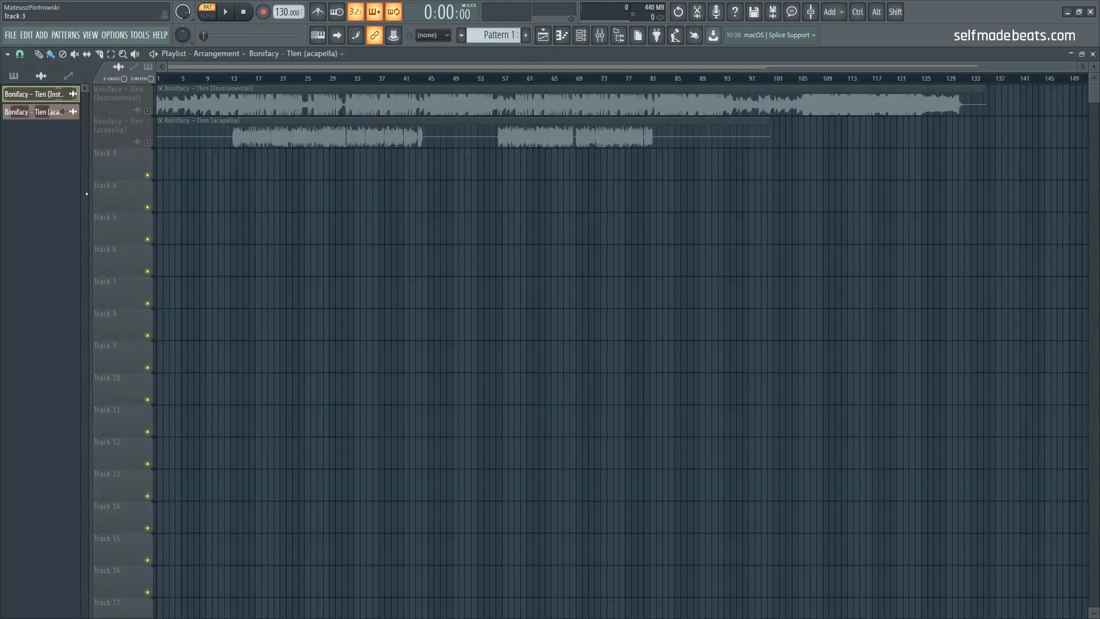
pyautogui.click(13, 75)
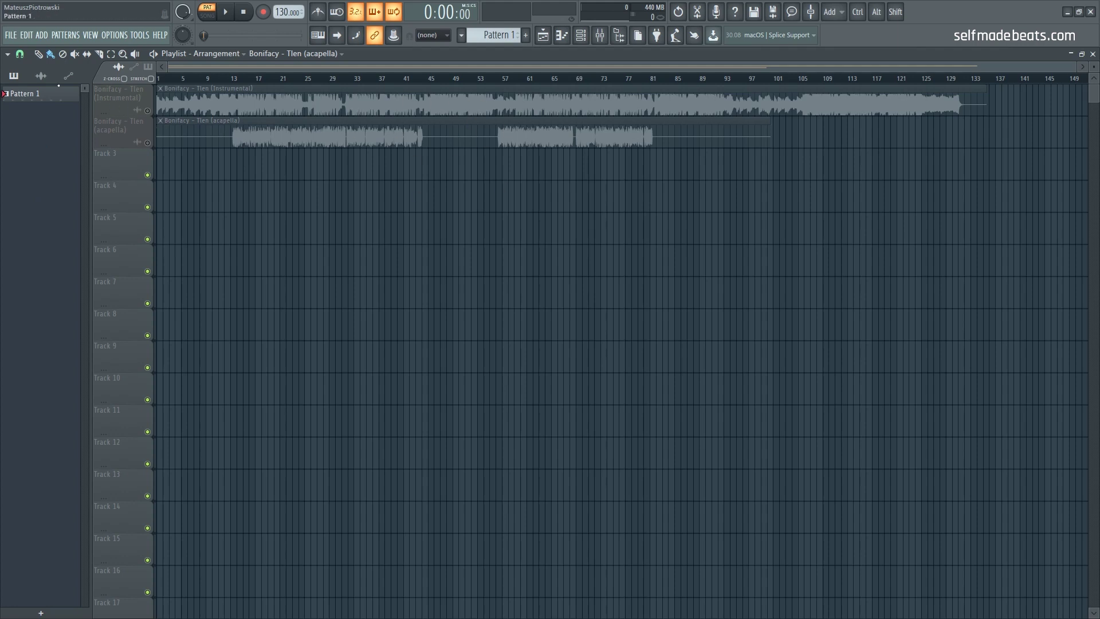
pyautogui.click(41, 76)
pyautogui.click(34, 95)
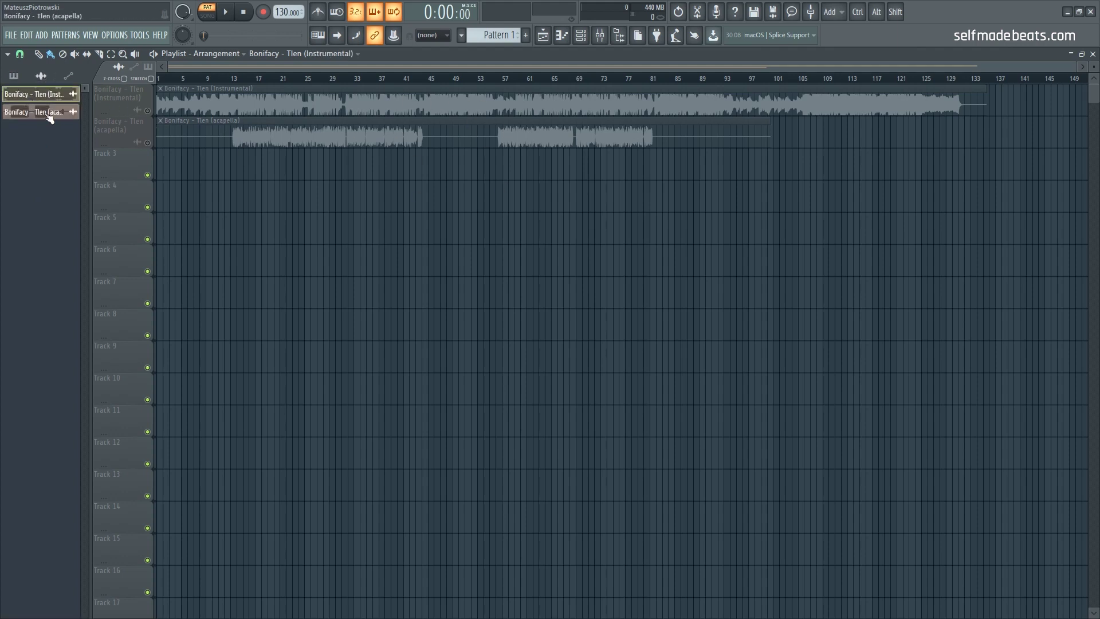
pyautogui.click(48, 114)
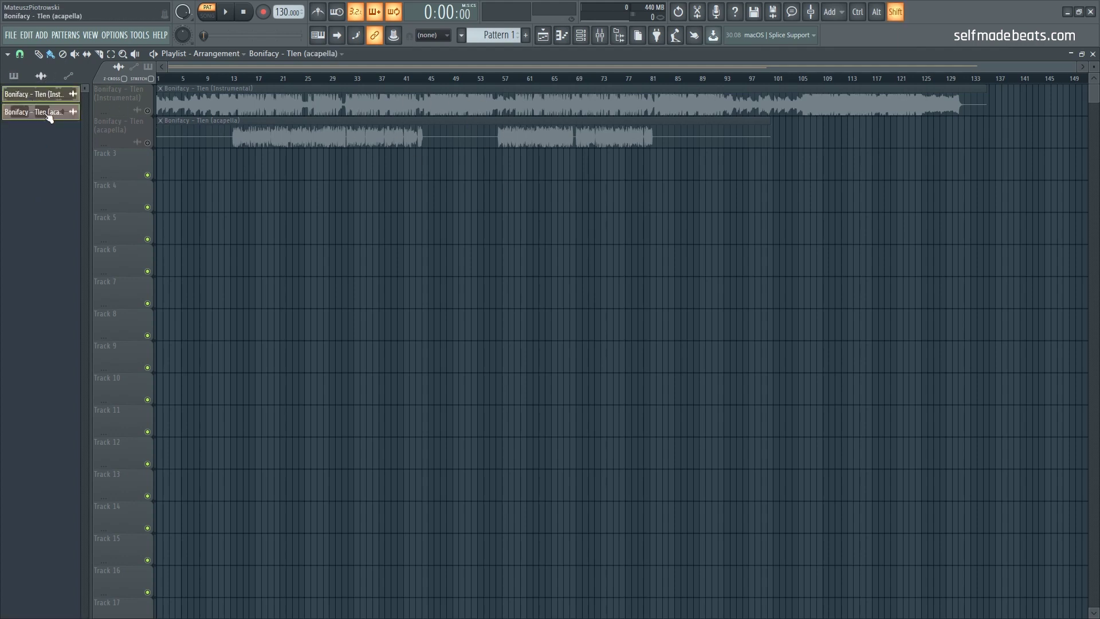
# - Route the two selected audio clips to consecutive mixer tracks starting from insert 8
pyautogui.click(601, 36)
pyautogui.click(243, 160)
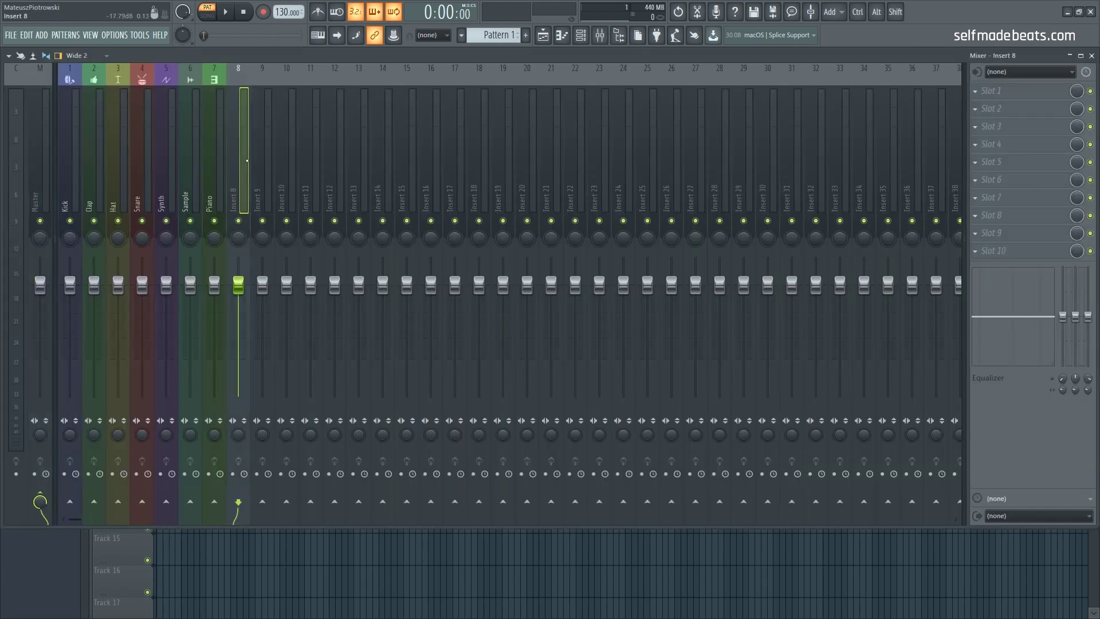
pyautogui.hotkey('ctrl', 'shift', 'l')
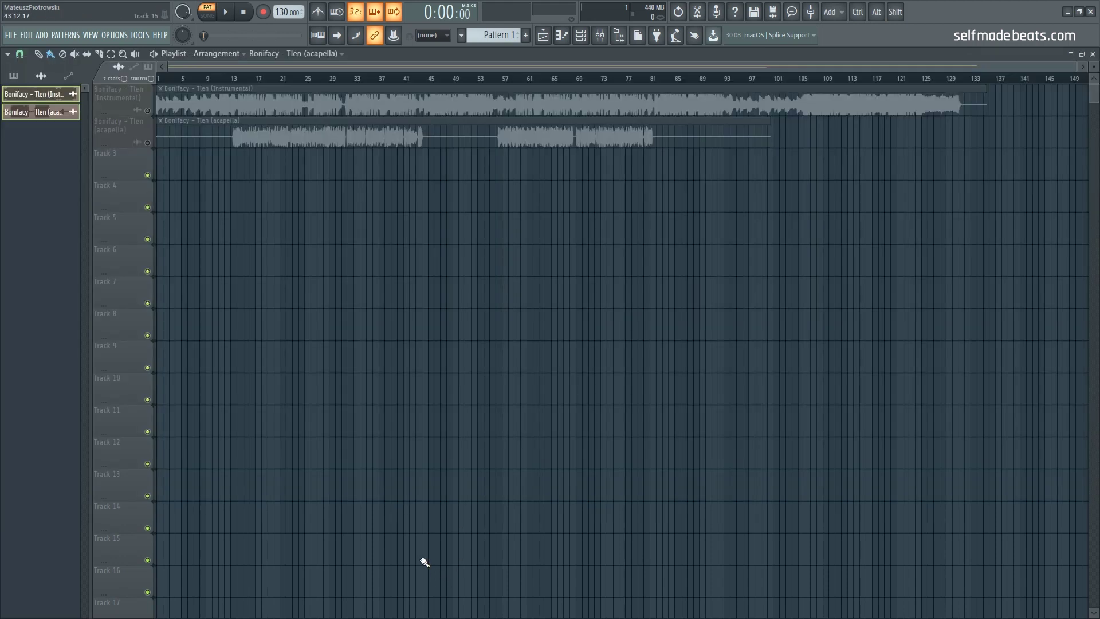
# - Select the instrumental clip in the Playlist picker, check both clips' tracks in the mixer and close it
pyautogui.click(424, 562)
pyautogui.click(276, 225)
pyautogui.rightClick(391, 236)
pyautogui.click(45, 98)
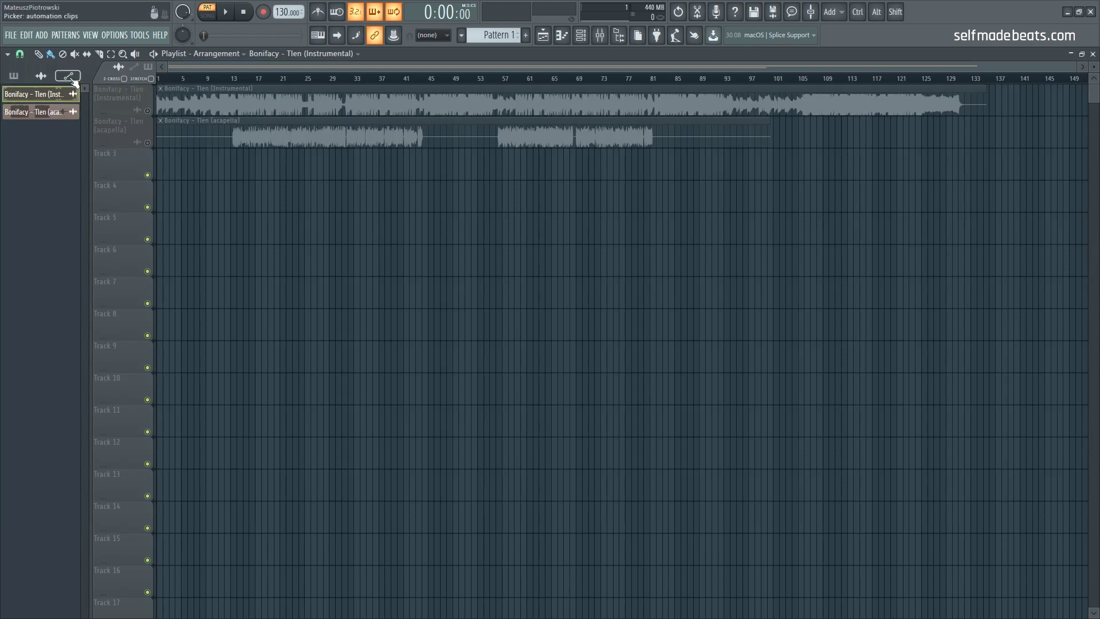
pyautogui.press('F9')
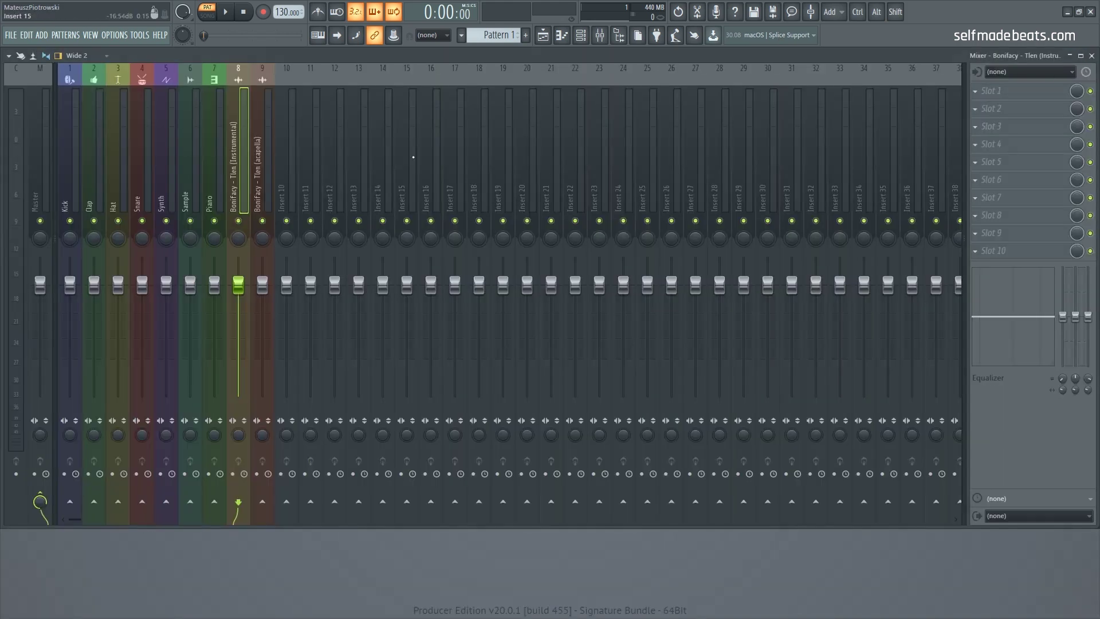
pyautogui.click(1091, 56)
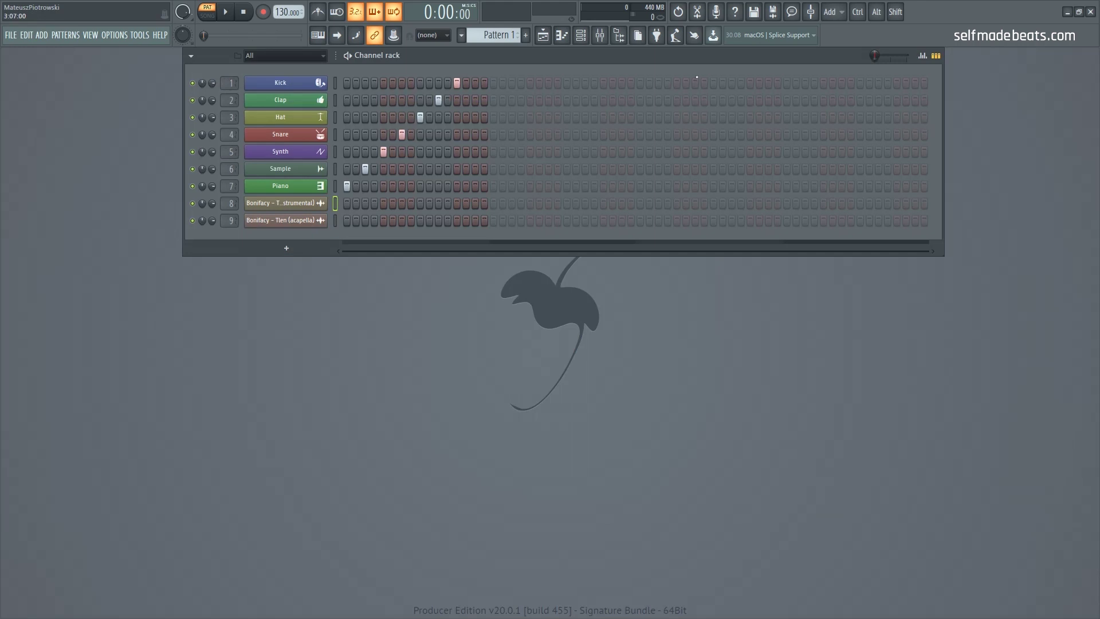
# - Reopen the mixer and review the Synth, Clap, acapella and instrumental tracks
pyautogui.click(600, 36)
pyautogui.click(147, 179)
pyautogui.click(157, 175)
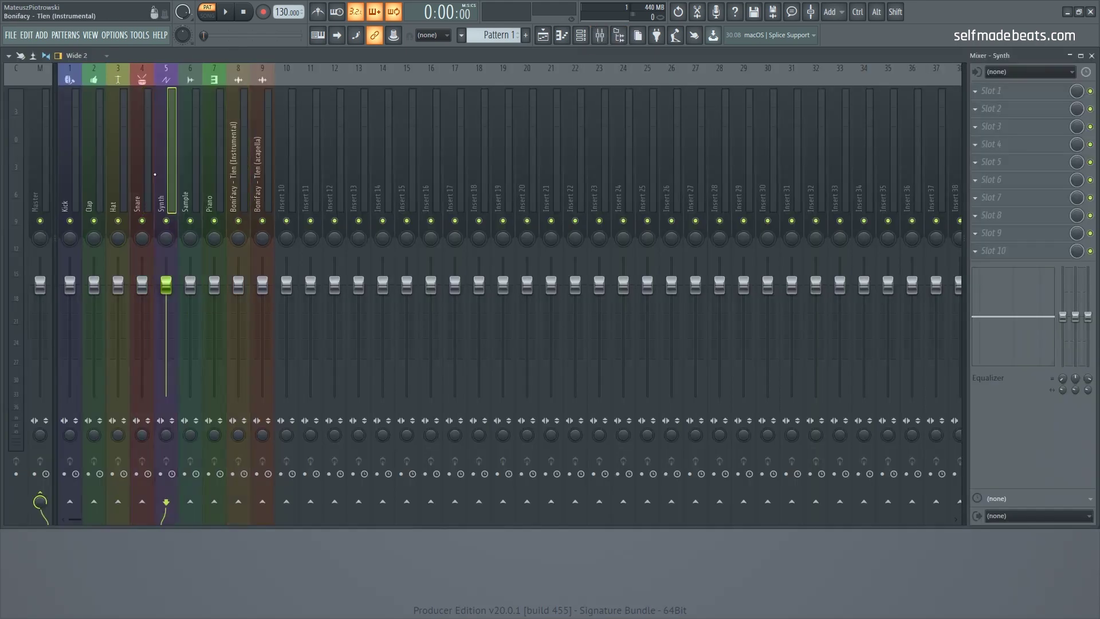
pyautogui.click(99, 167)
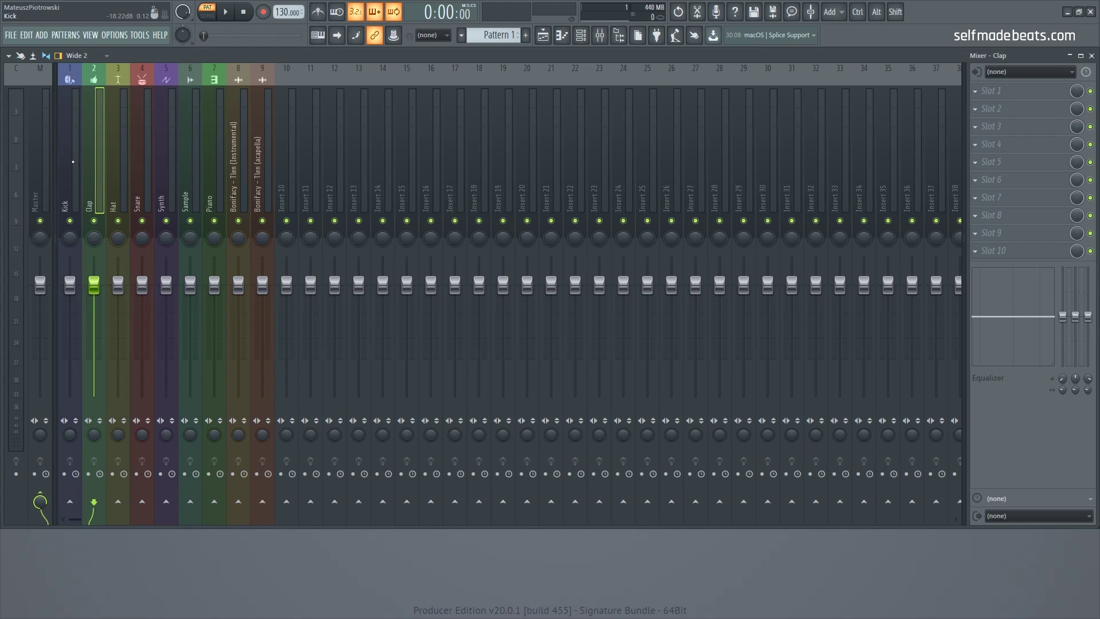
pyautogui.click(264, 170)
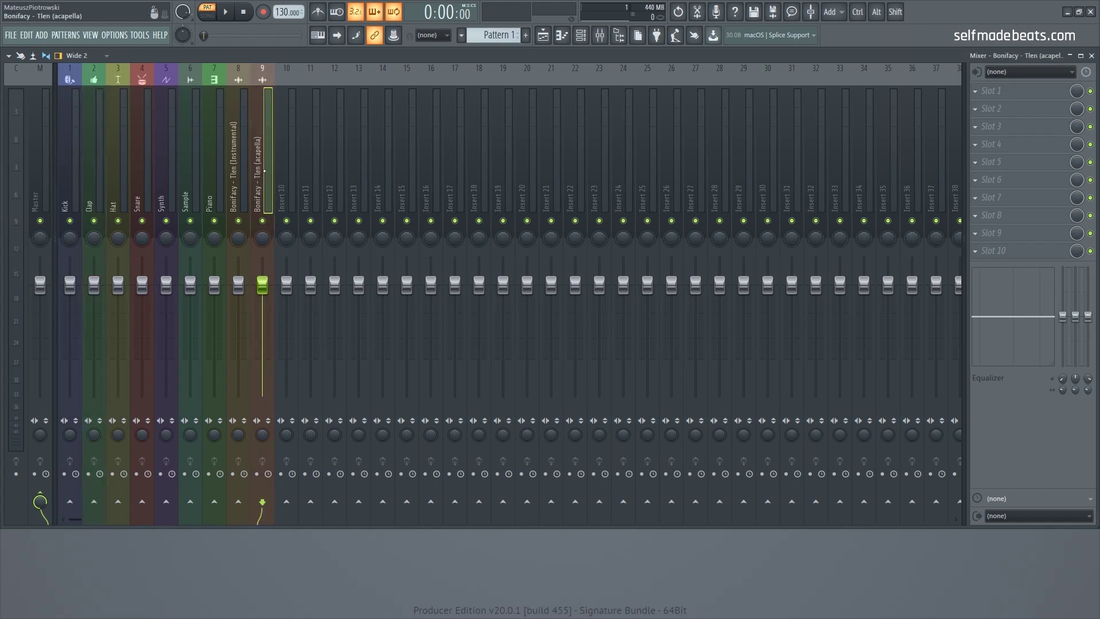
pyautogui.click(232, 154)
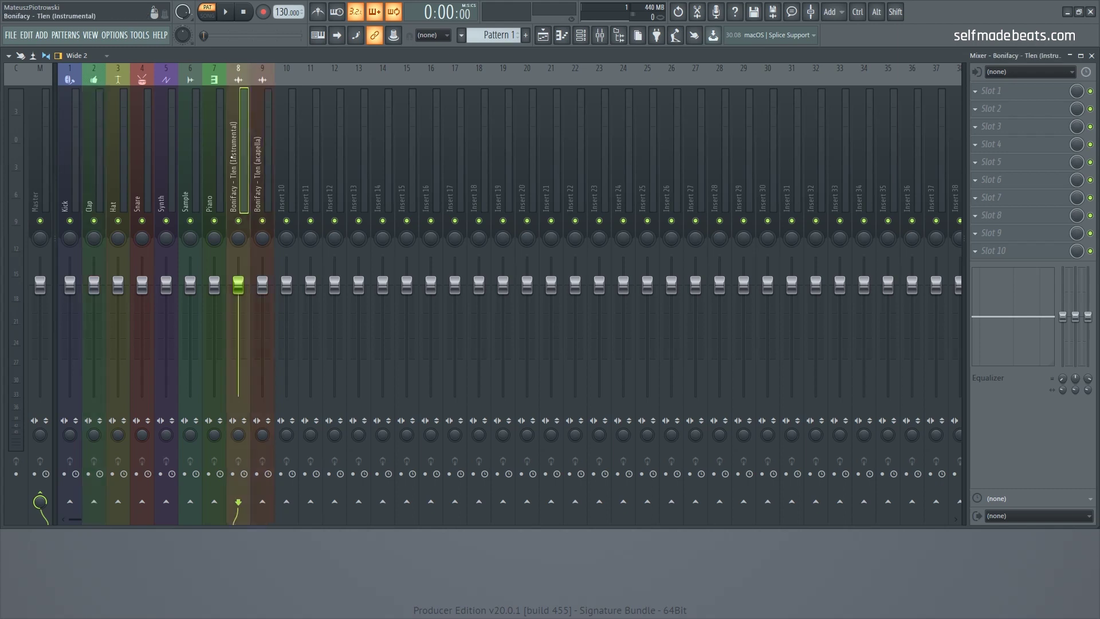